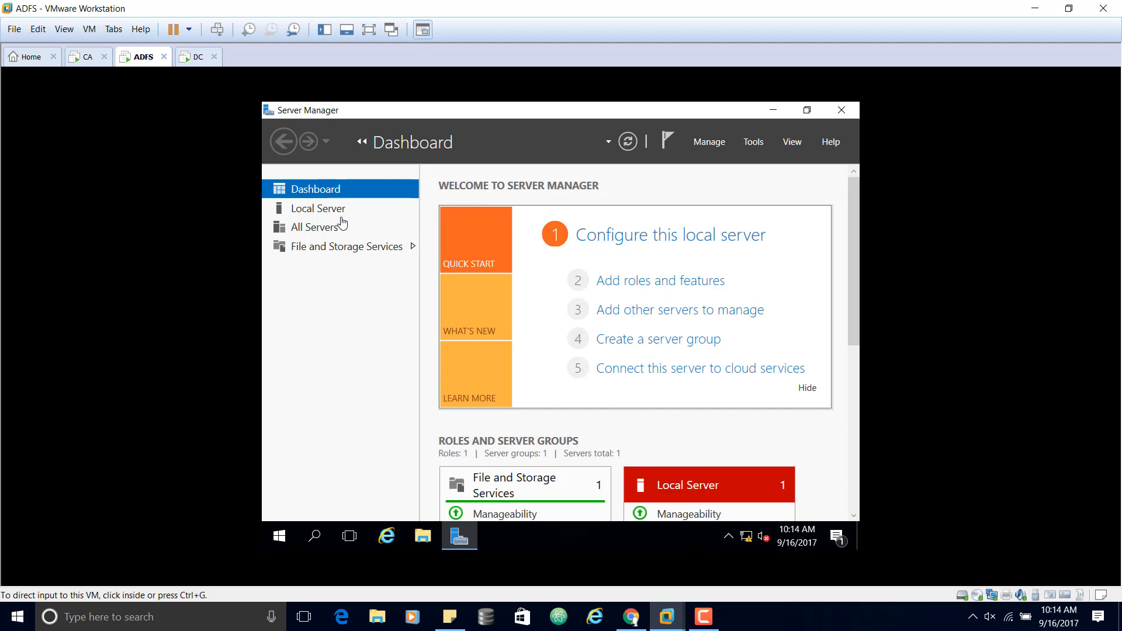
Step: Switch from ADFS to the DC machine, where ADUC shows the empty perkins.org Computers container
{"action": "left_click", "coordinate": [693, 286]}
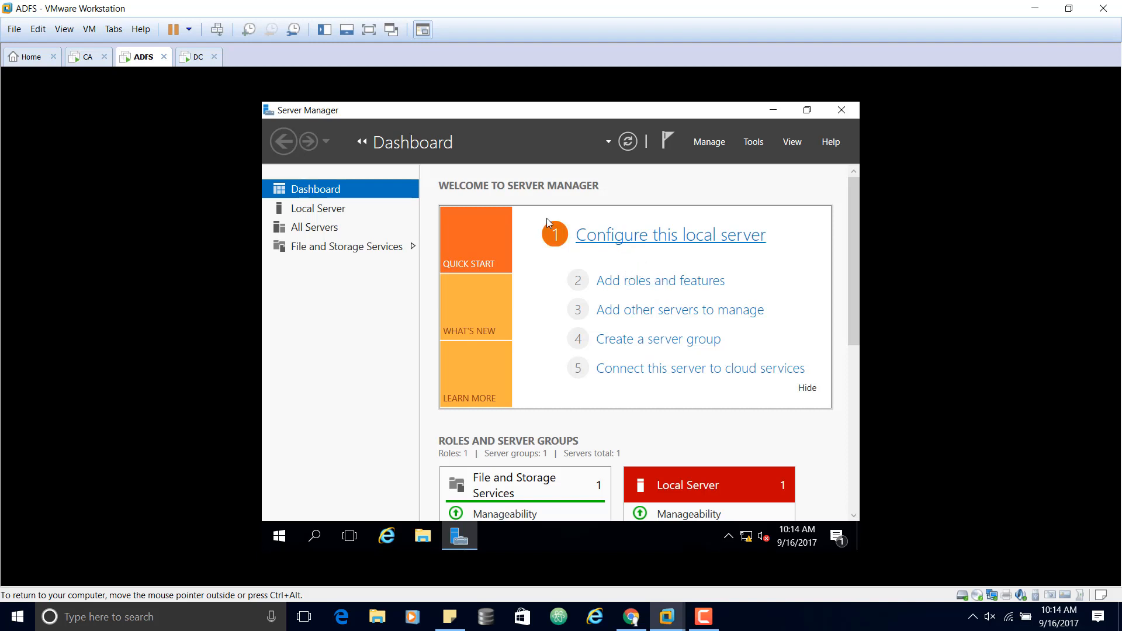
{"action": "left_click", "coordinate": [199, 61]}
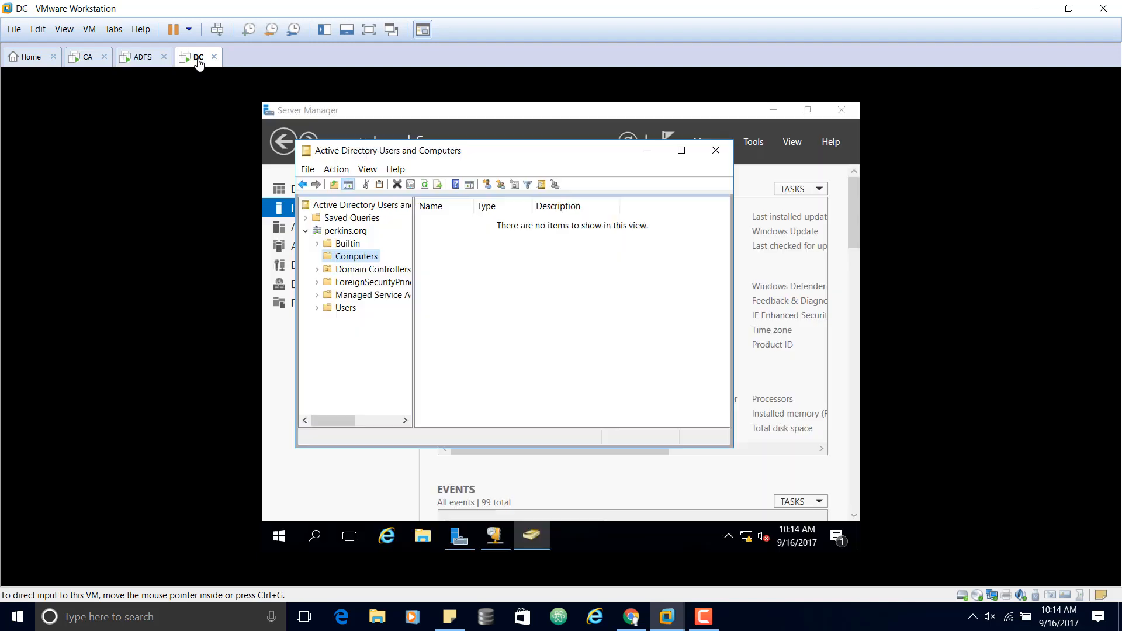
Step: Close ADUC on DC, sign in to CA as Administrator, and return to ADFS
{"action": "left_click", "coordinate": [720, 154]}
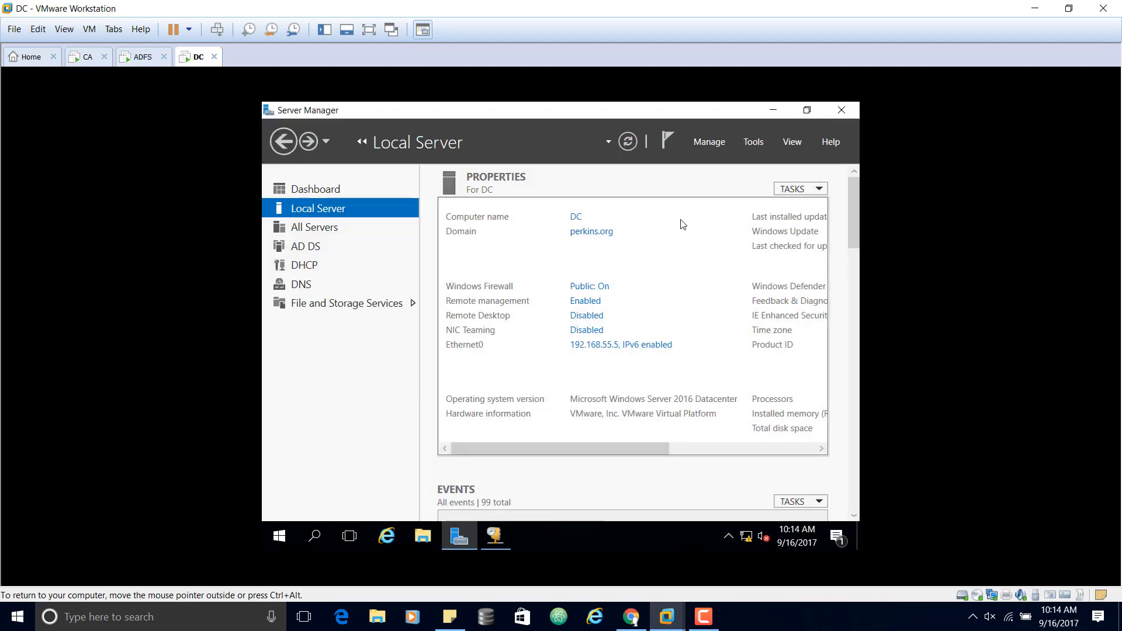
{"action": "left_click", "coordinate": [87, 63]}
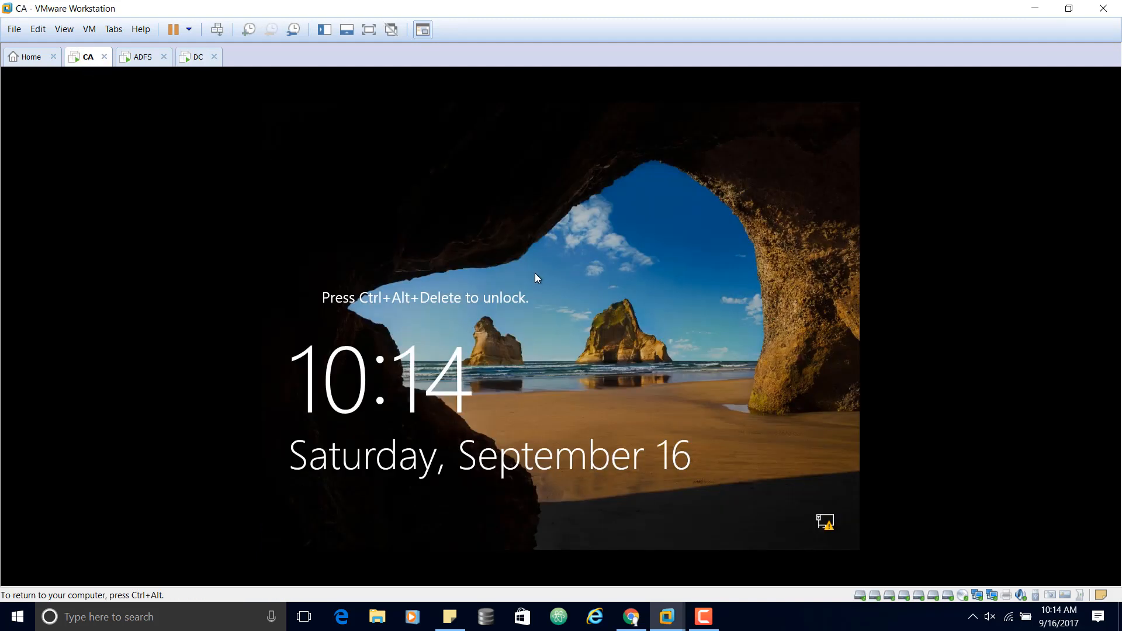
{"action": "key", "text": "ctrl+alt+Insert"}
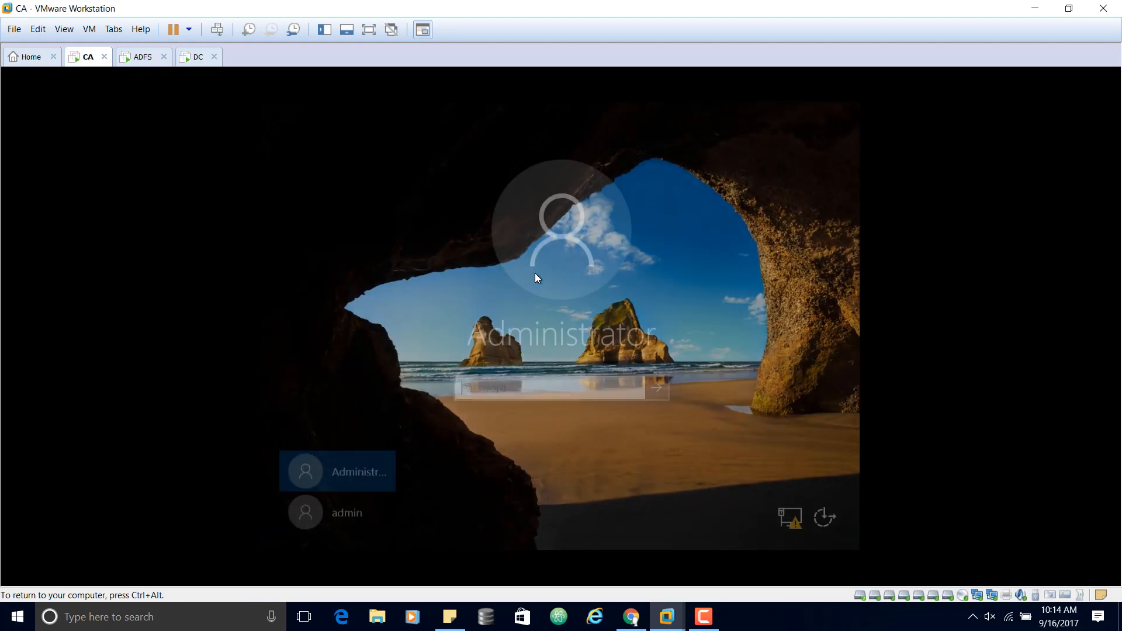
{"action": "left_click", "coordinate": [538, 389]}
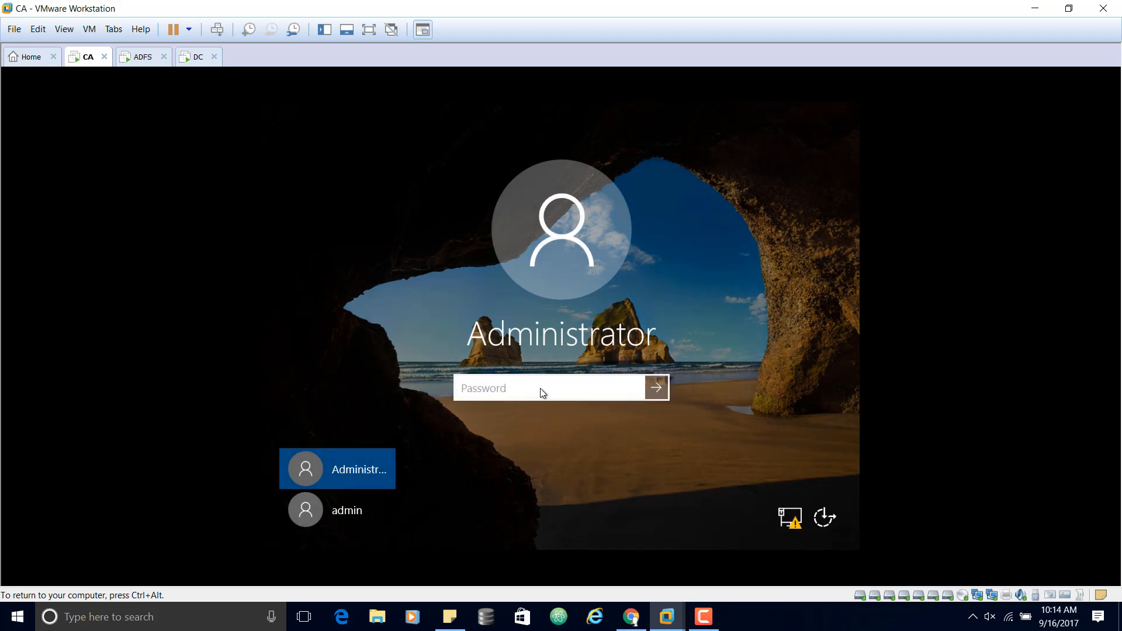
{"action": "type", "text": "••••••••"}
{"action": "key", "text": "Return"}
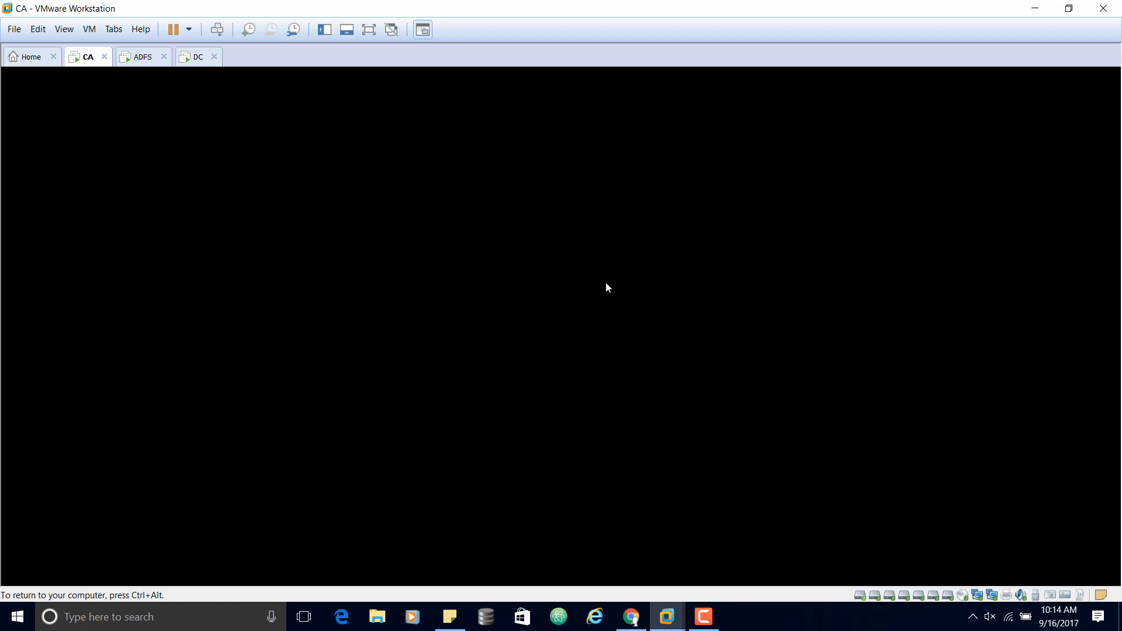
{"action": "left_click", "coordinate": [140, 57]}
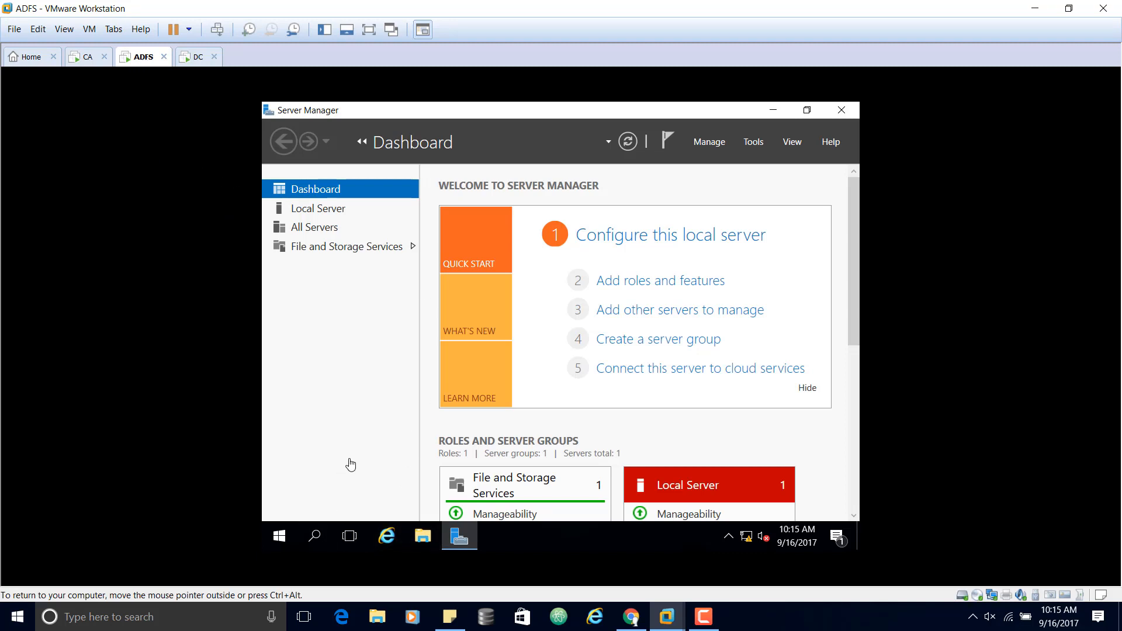
Step: On ADFS, launch cmd from Run, then close it and Server Manager
{"action": "key", "text": "super+r"}
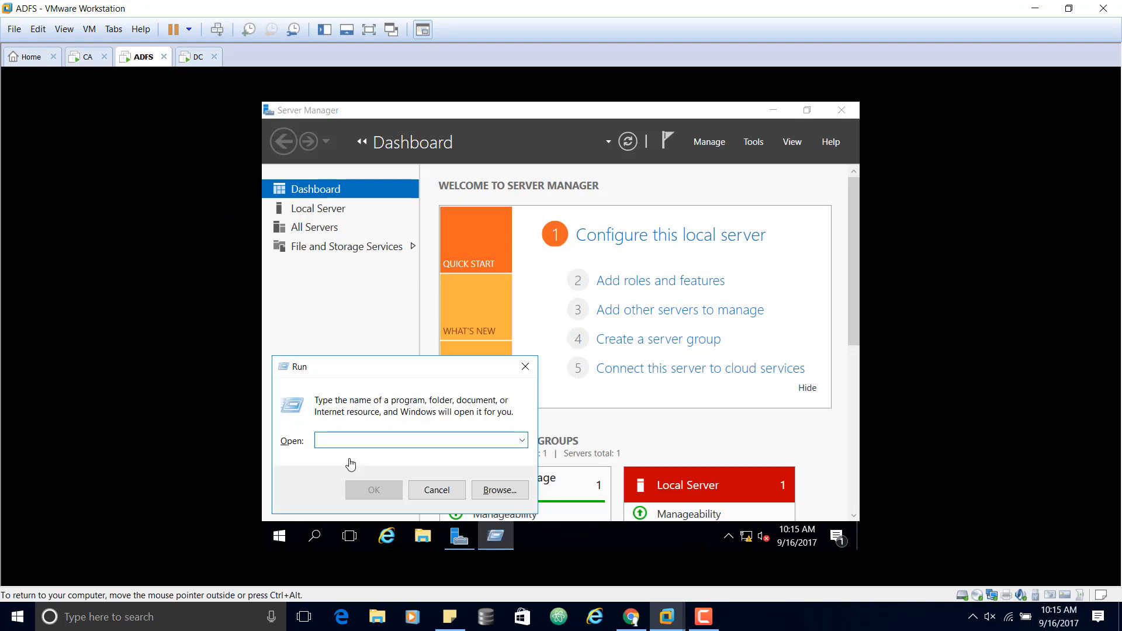
{"action": "type", "text": "cmd"}
{"action": "key", "text": "Return"}
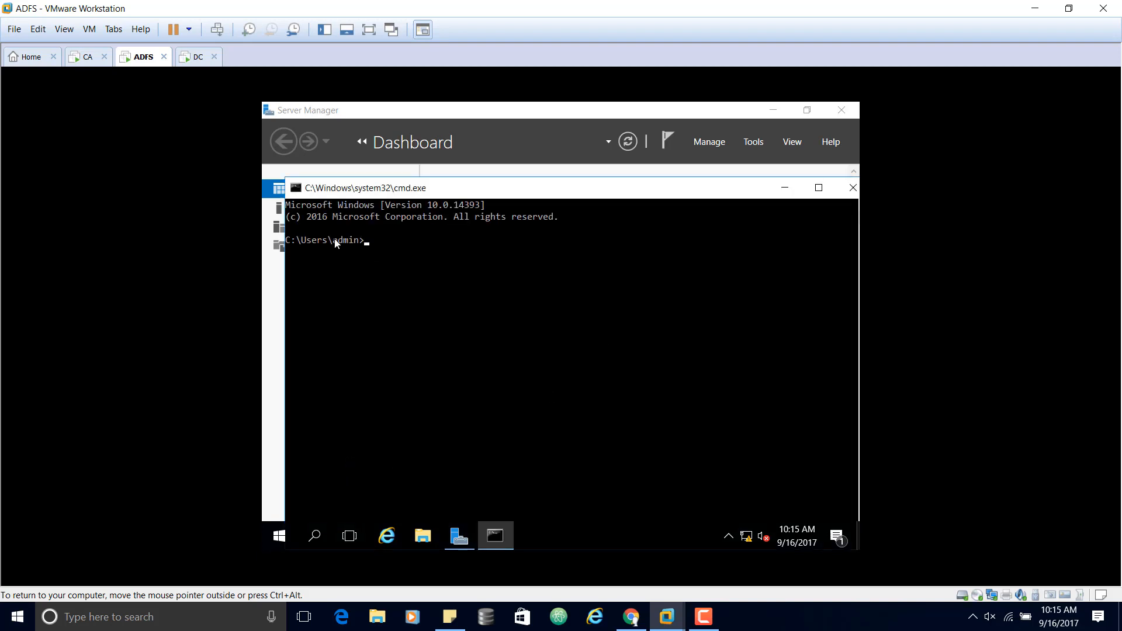
{"action": "left_click", "coordinate": [852, 188]}
{"action": "left_click", "coordinate": [842, 111]}
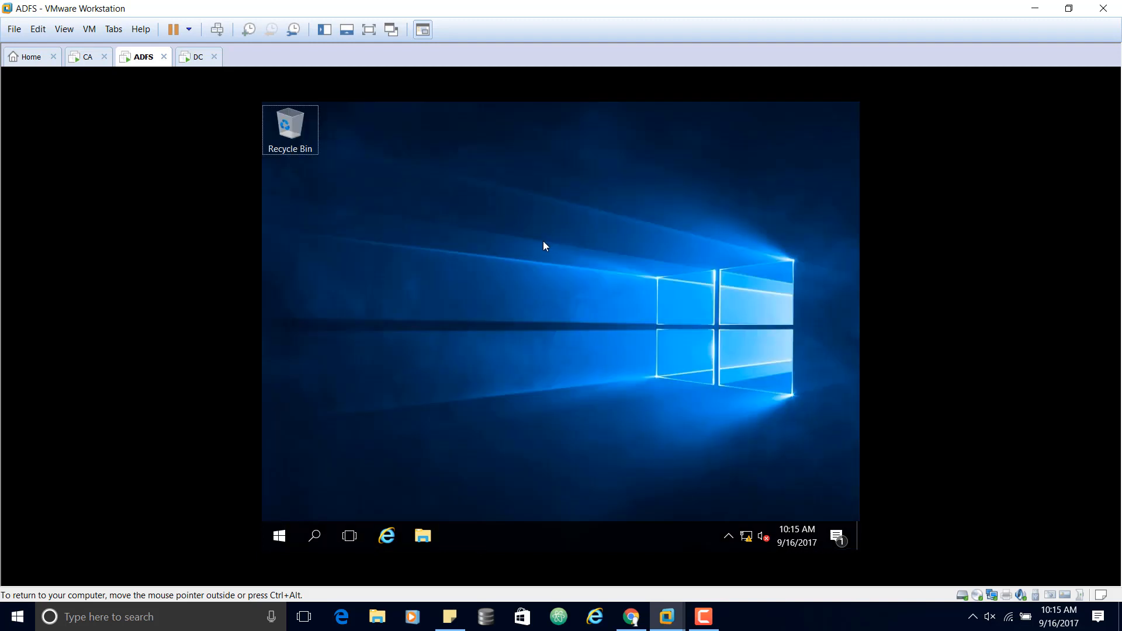
Step: Sign out of the admin session and try signing in as Administrator
{"action": "key", "text": "ctrl+alt+Insert"}
{"action": "left_click", "coordinate": [551, 286]}
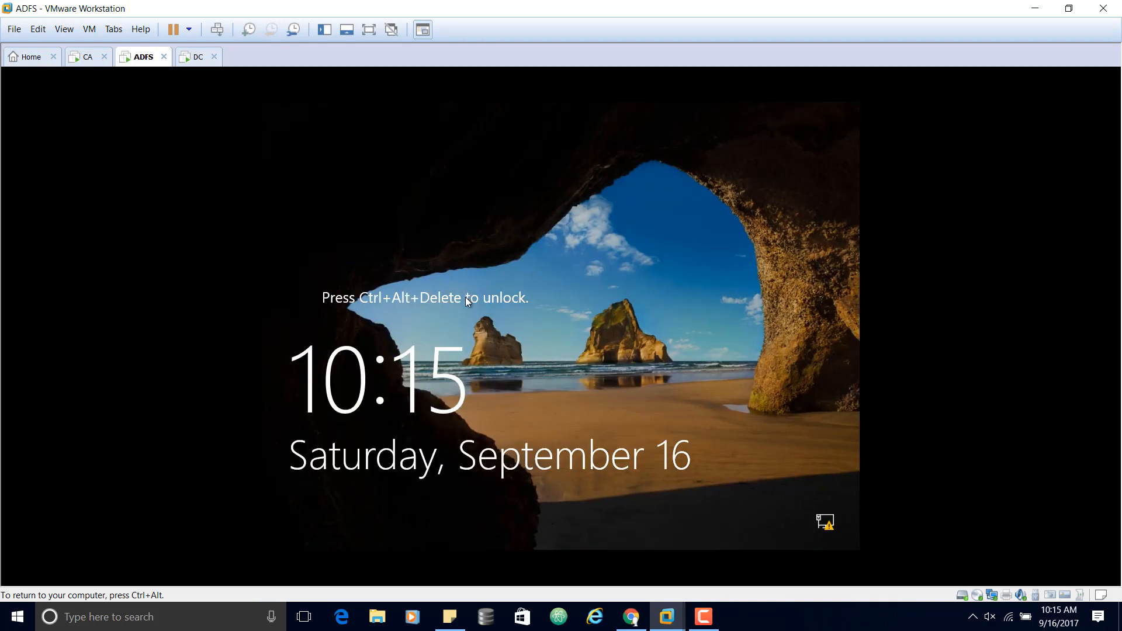
{"action": "key", "text": "ctrl+alt+Insert"}
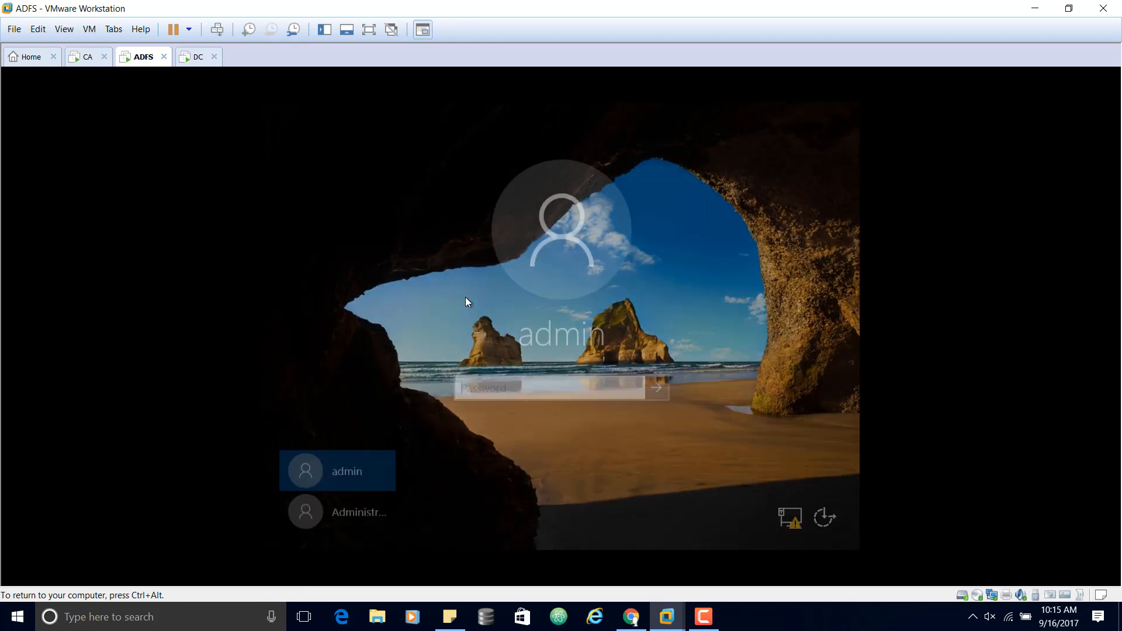
{"action": "left_click", "coordinate": [360, 510]}
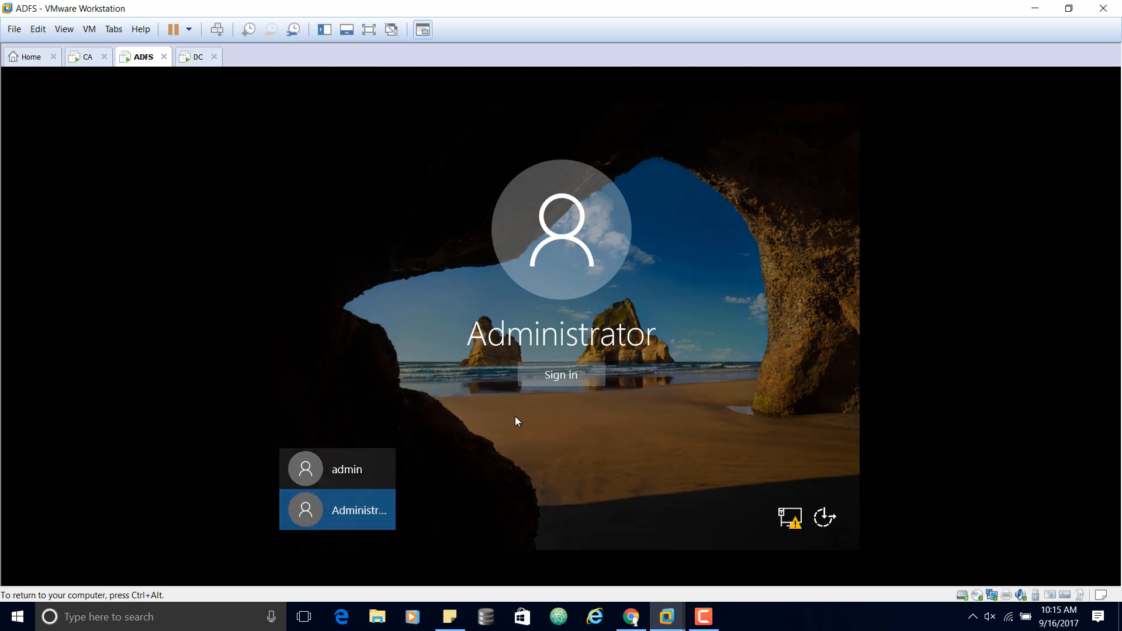
{"action": "left_click", "coordinate": [564, 377]}
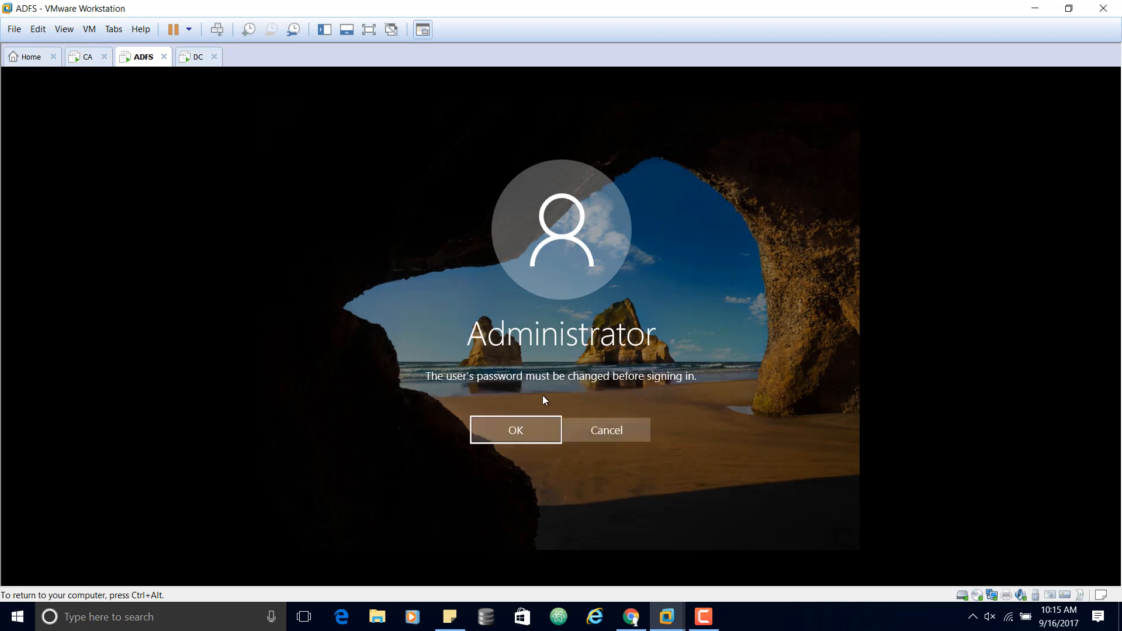
Step: Enter and confirm a new Administrator password, then release input to the host
{"action": "left_click", "coordinate": [504, 432]}
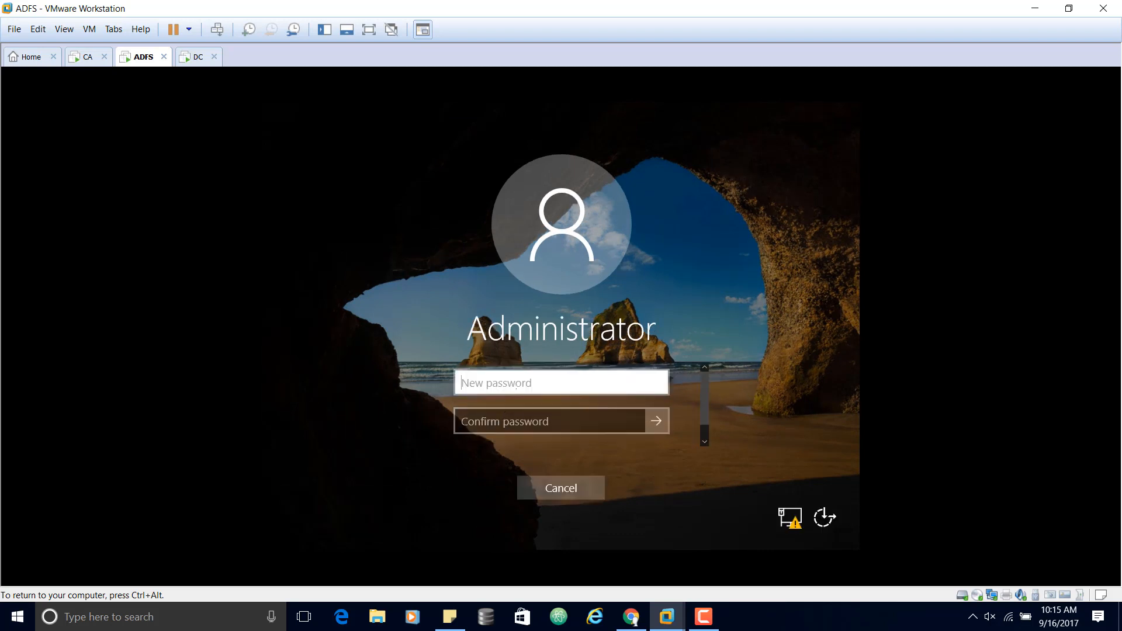
{"action": "type", "text": "•••••••"}
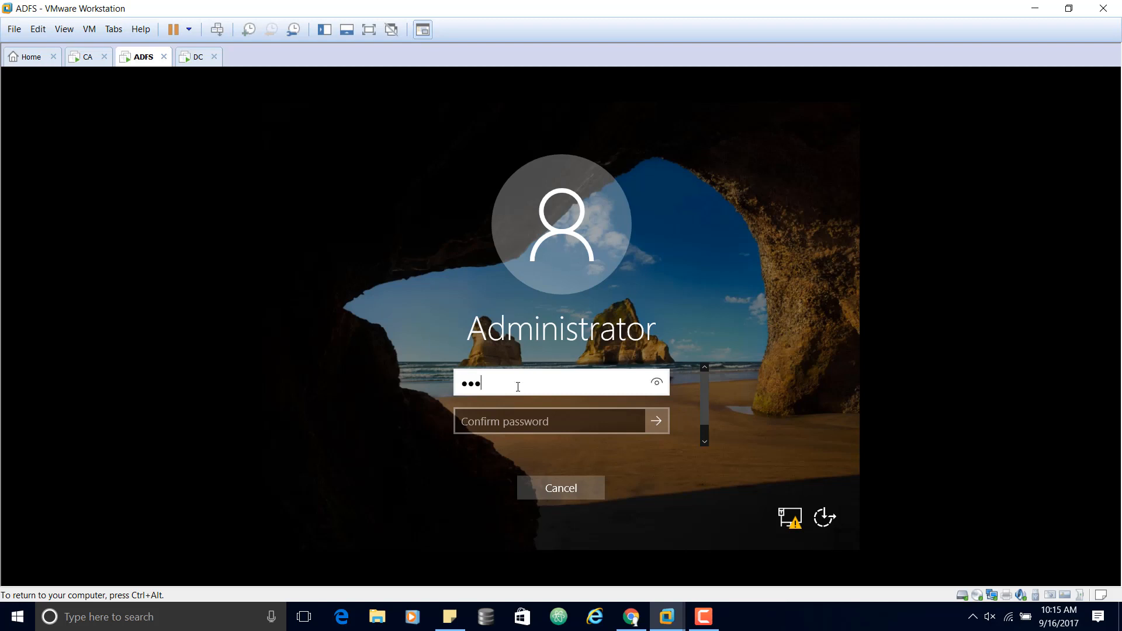
{"action": "type", "text": "•"}
{"action": "key", "text": "Tab"}
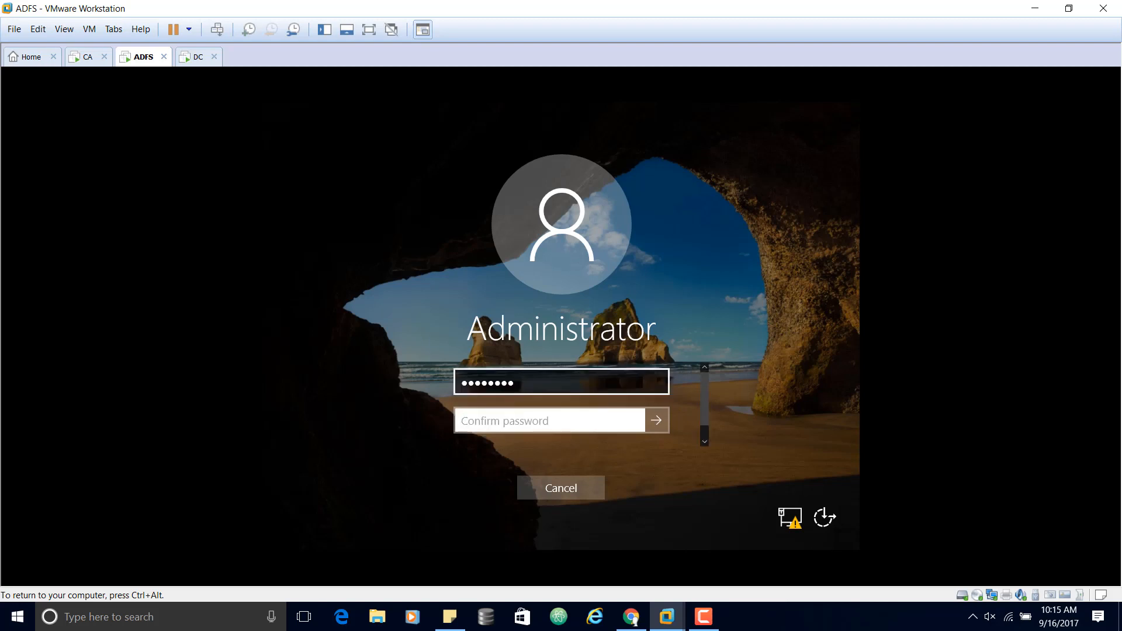
{"action": "type", "text": "•••••"}
{"action": "left_click", "coordinate": [655, 421]}
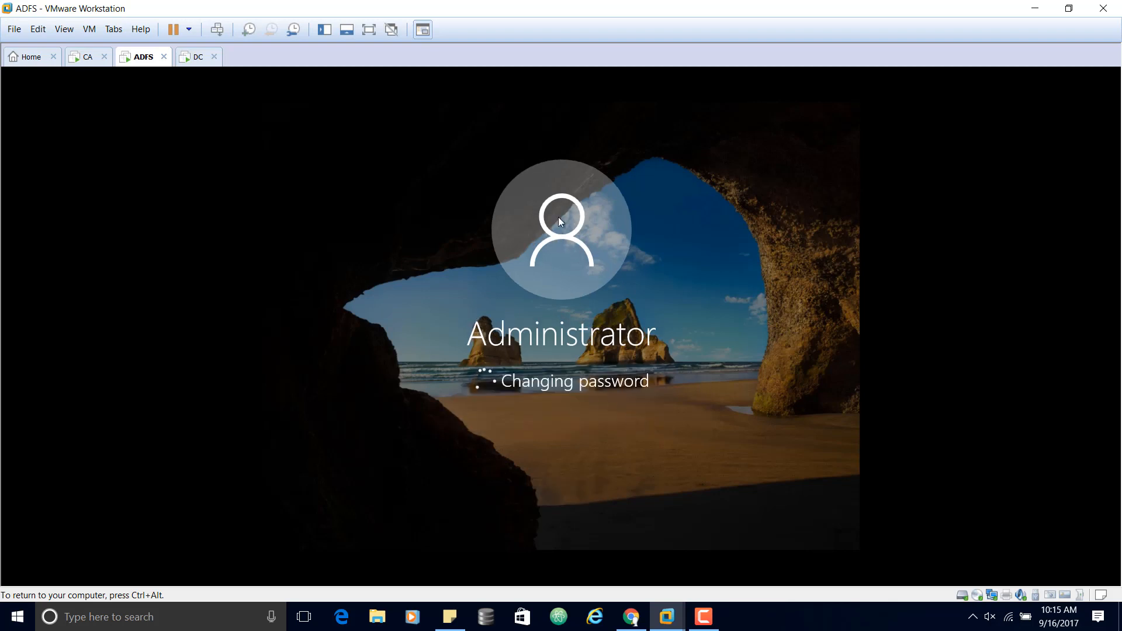
{"action": "key", "text": "ctrl+alt"}
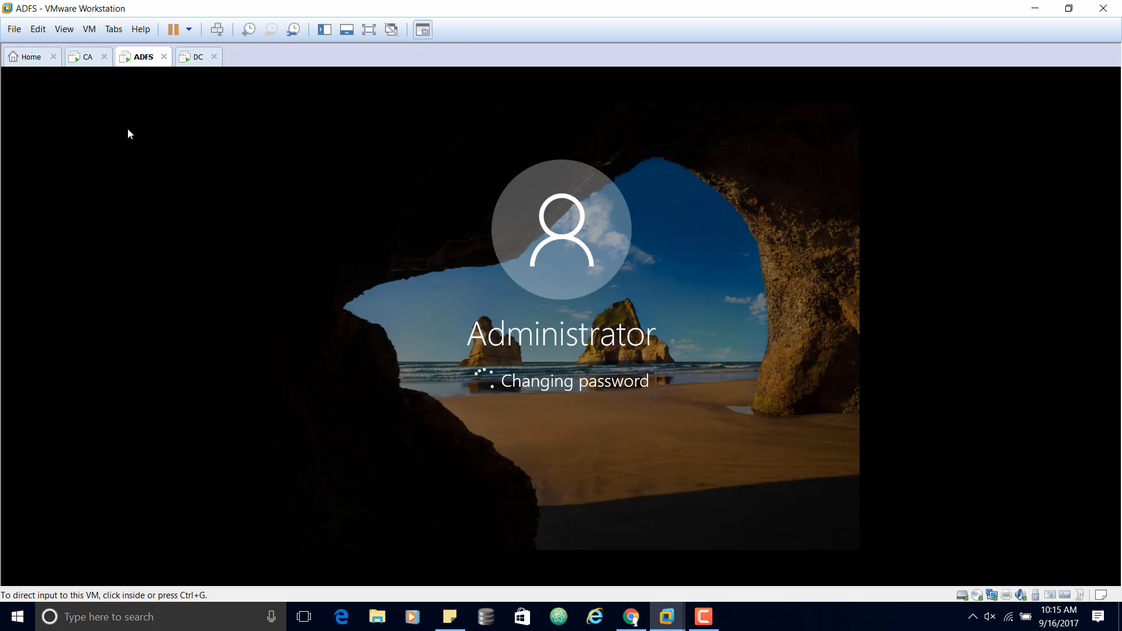
Step: Open the CA server's Local Server page in Server Manager and view the VM full screen
{"action": "left_click", "coordinate": [87, 56]}
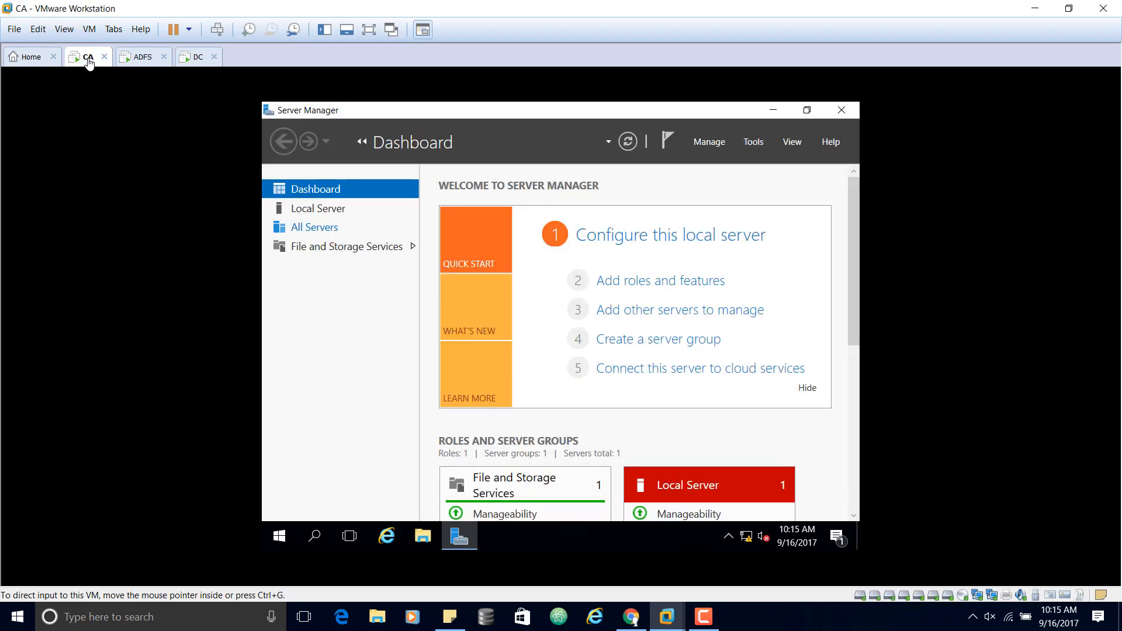
{"action": "left_click", "coordinate": [323, 212]}
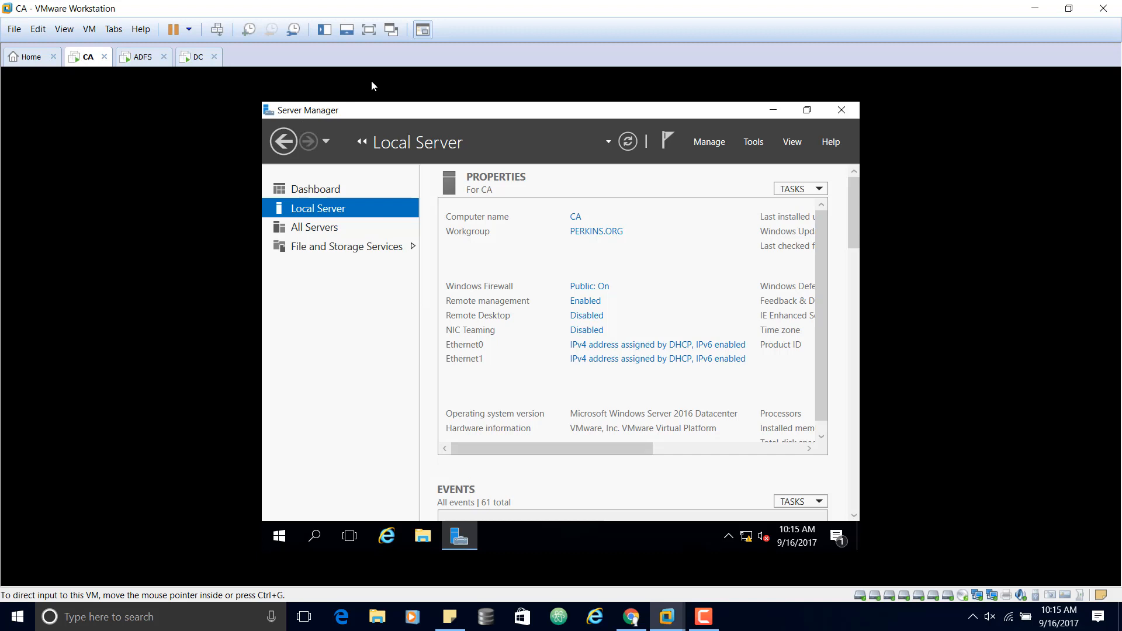
{"action": "left_click", "coordinate": [375, 33]}
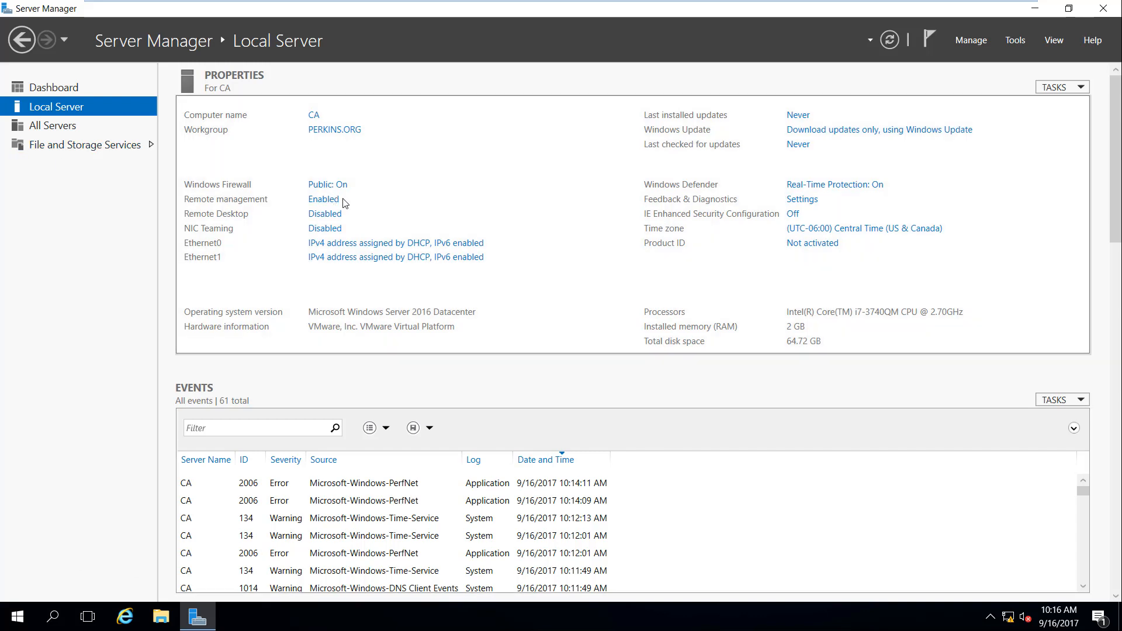
Step: Change the CA computer's membership from the PERKINS.ORG workgroup to the perkins.org domain
{"action": "left_click", "coordinate": [330, 136]}
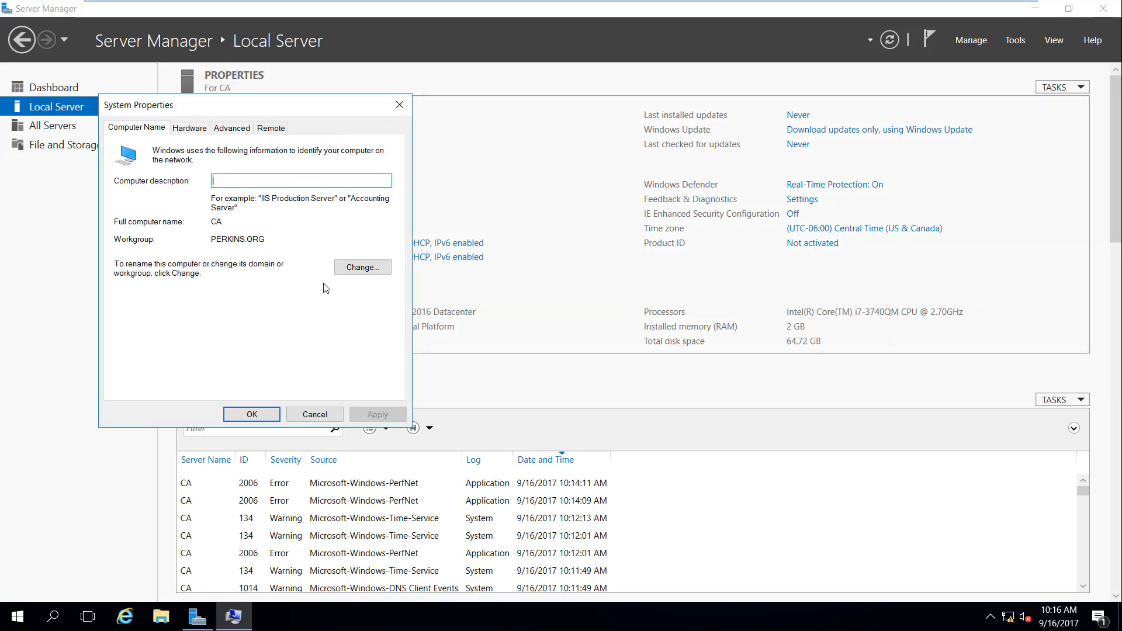
{"action": "left_click", "coordinate": [368, 267]}
{"action": "left_click", "coordinate": [129, 300]}
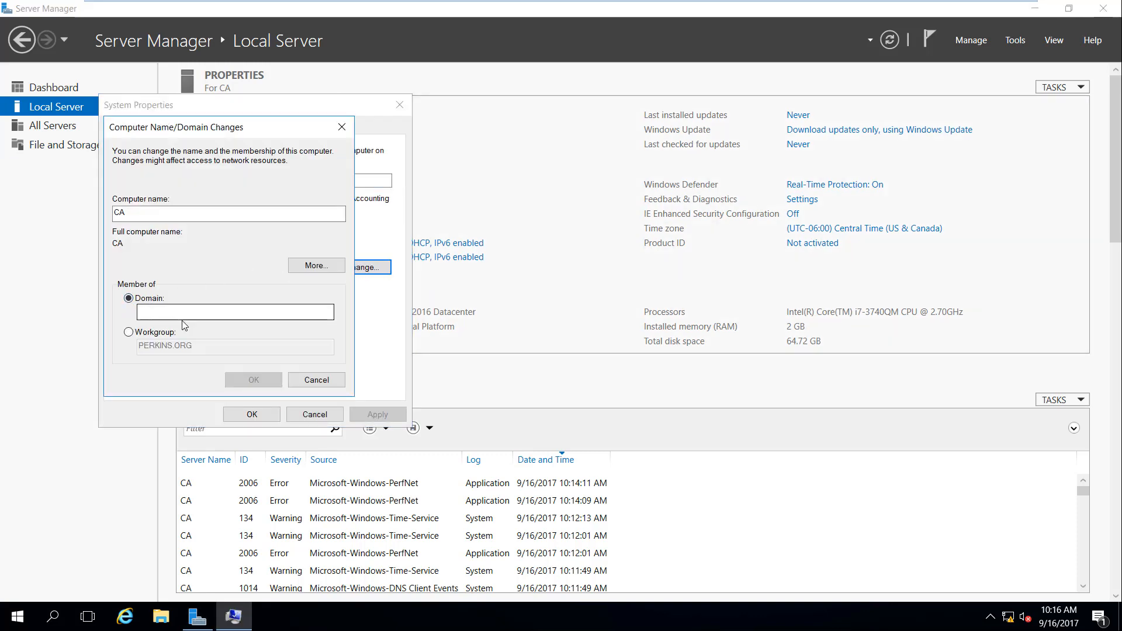
{"action": "type", "text": "perkins.org"}
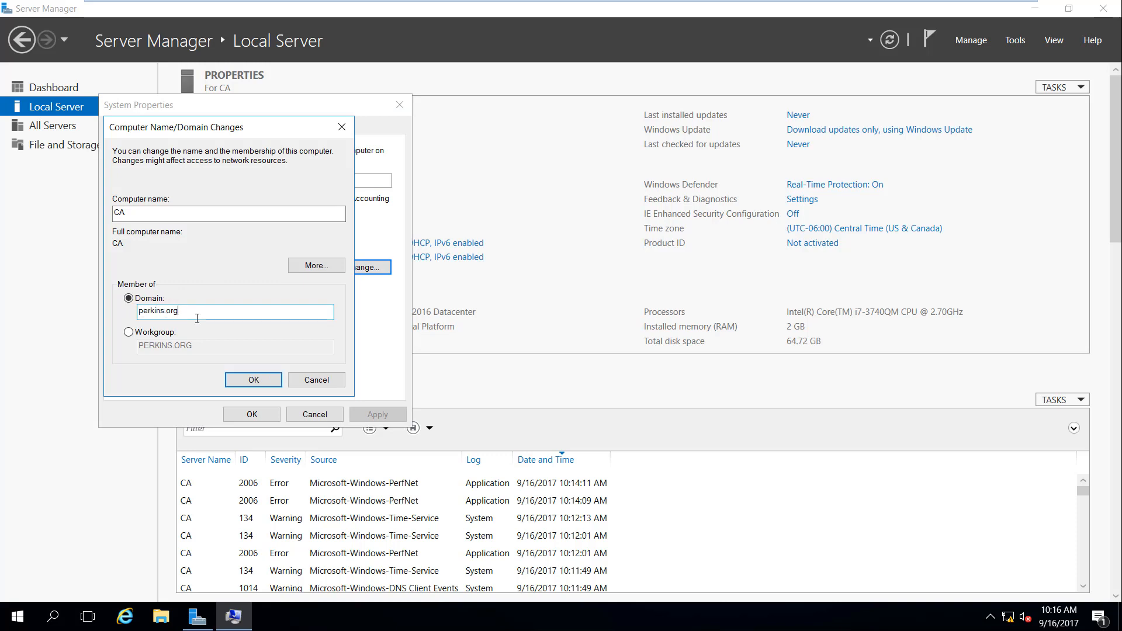
{"action": "left_click", "coordinate": [254, 379]}
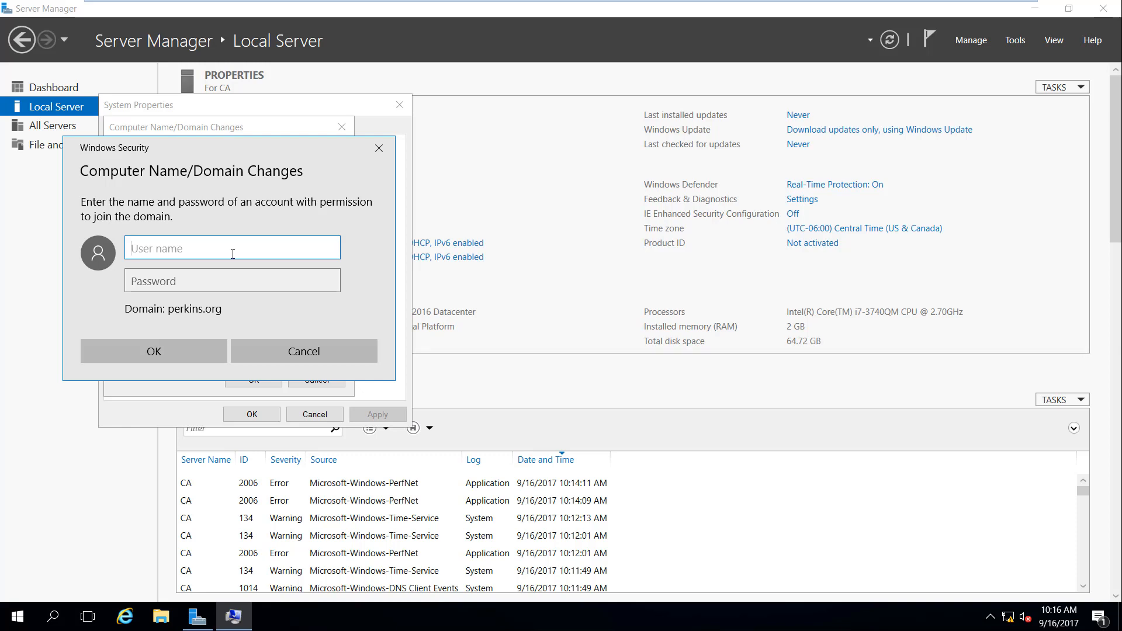
Step: Enter the 'administrator' user name and password to authorize the domain join
{"action": "type", "text": "admini"}
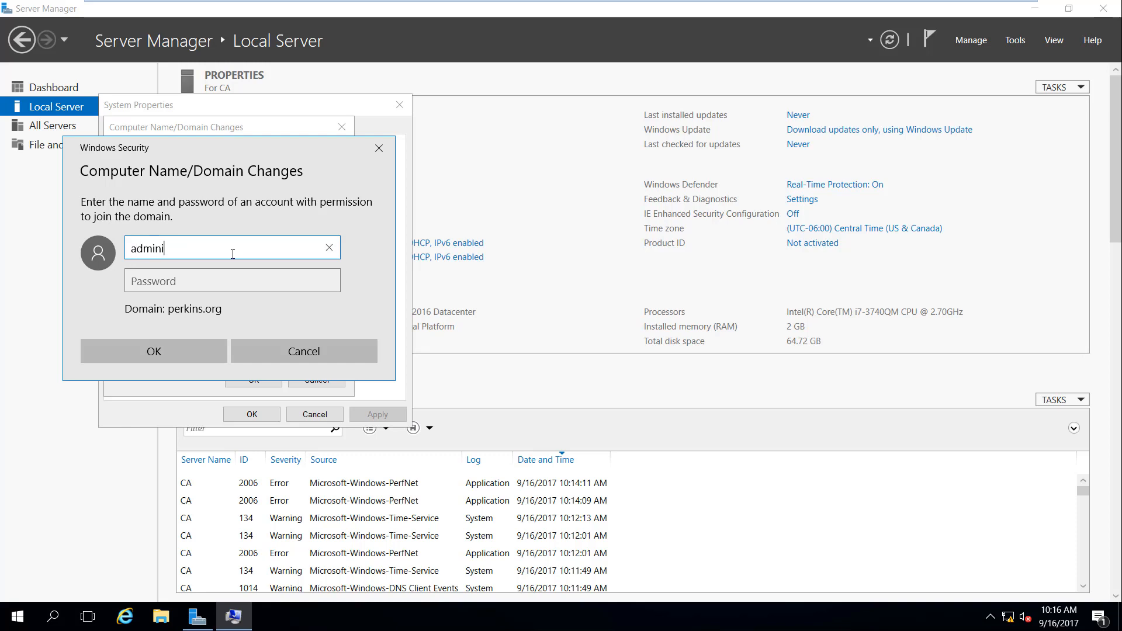
{"action": "type", "text": "strator"}
{"action": "key", "text": "Tab"}
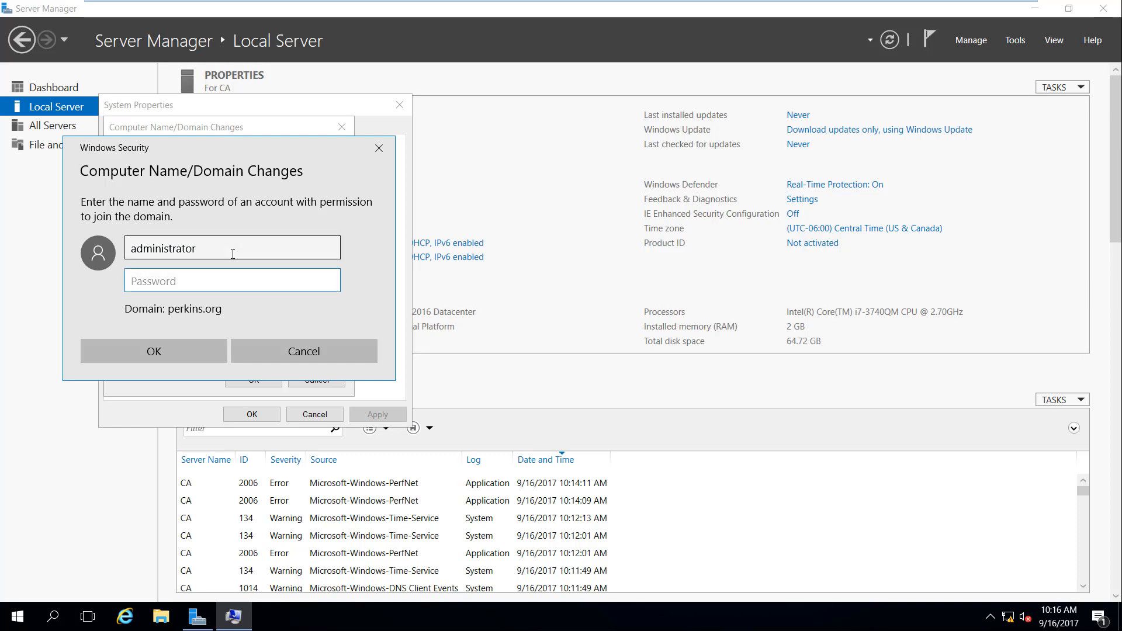
{"action": "type", "text": "*******"}
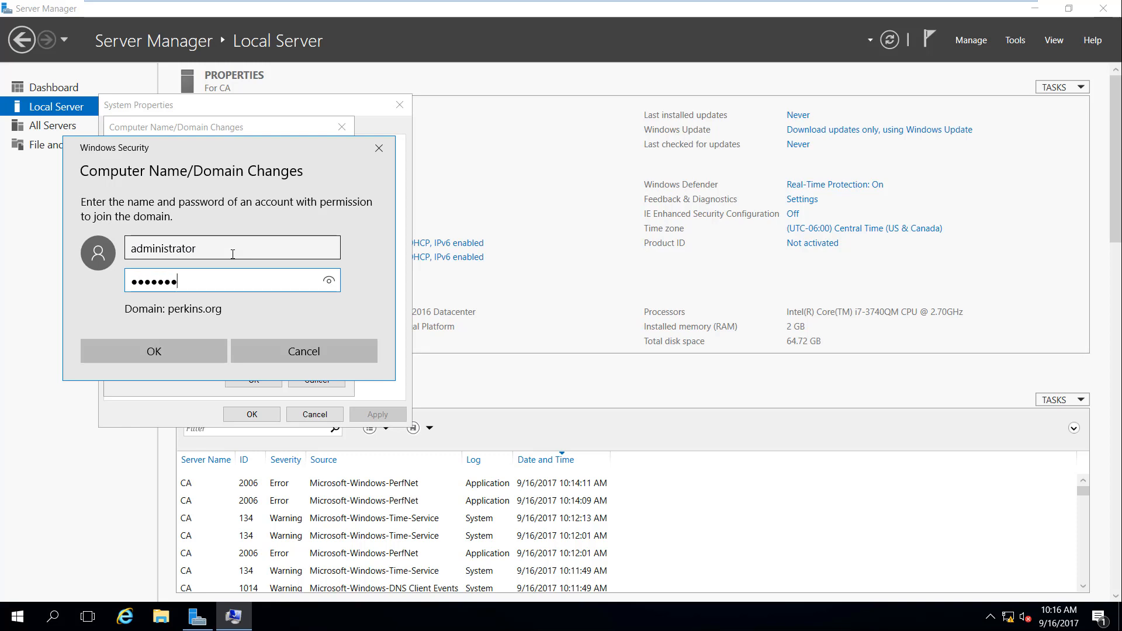
{"action": "type", "text": "*"}
{"action": "left_click", "coordinate": [191, 349]}
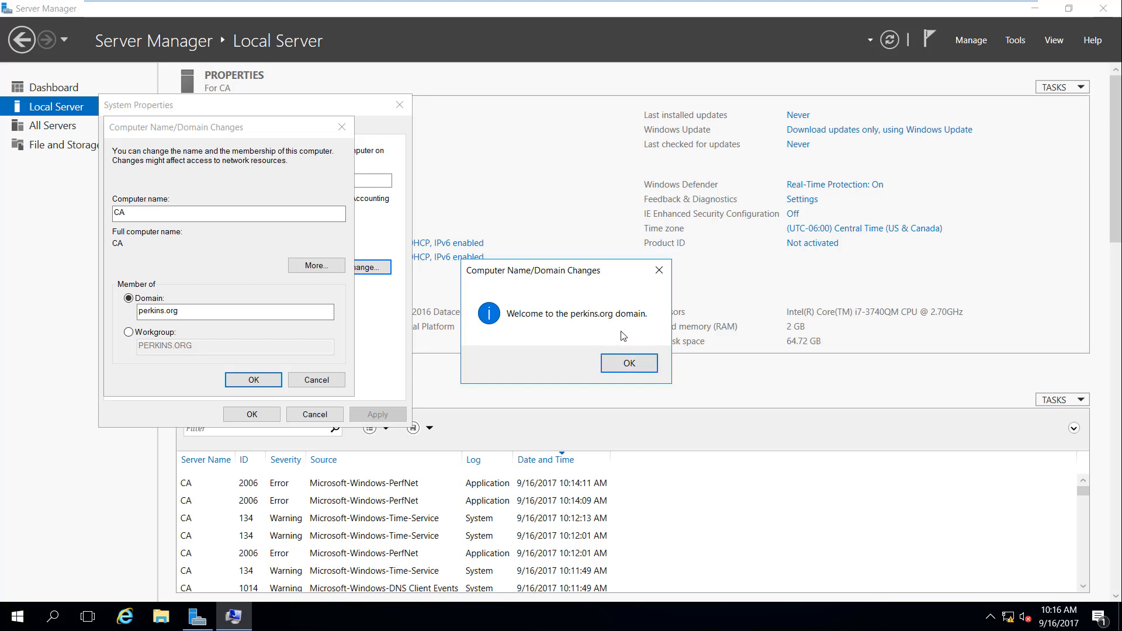
Step: Acknowledge the perkins.org welcome and restart notices, close System Properties, and restart now
{"action": "left_click", "coordinate": [626, 359]}
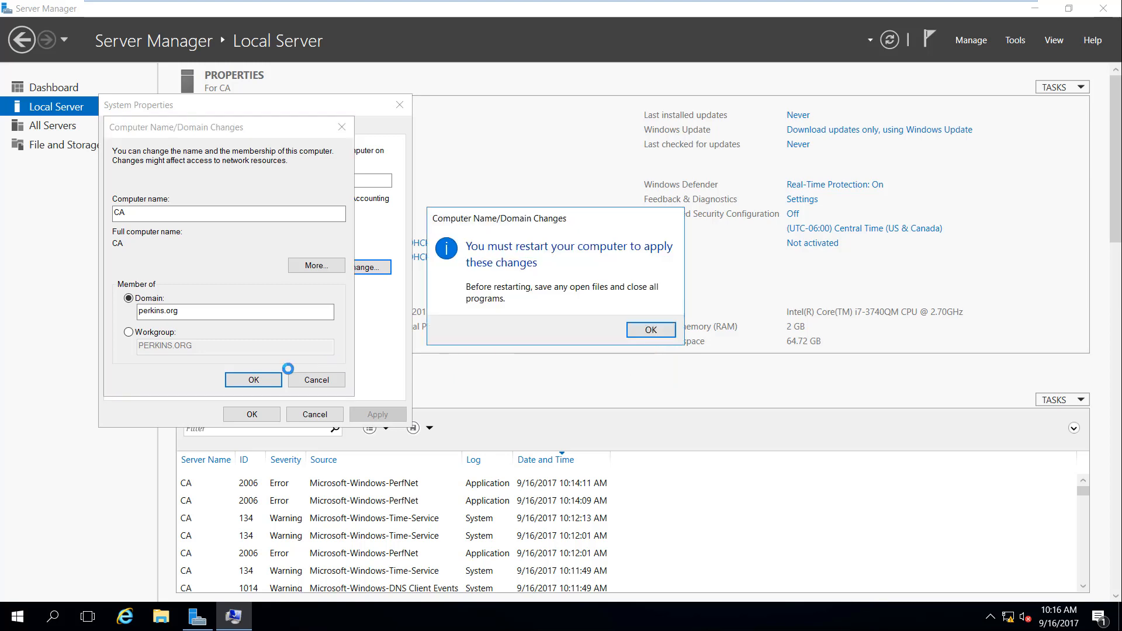
{"action": "left_click", "coordinate": [649, 330]}
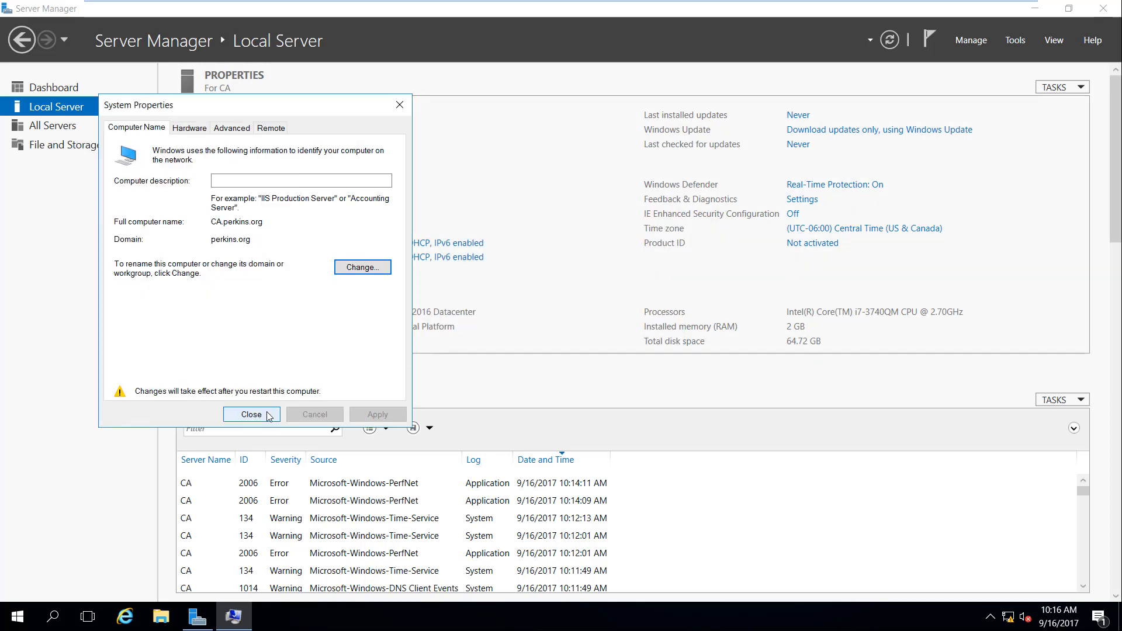
{"action": "left_click", "coordinate": [275, 413]}
{"action": "left_click", "coordinate": [564, 324]}
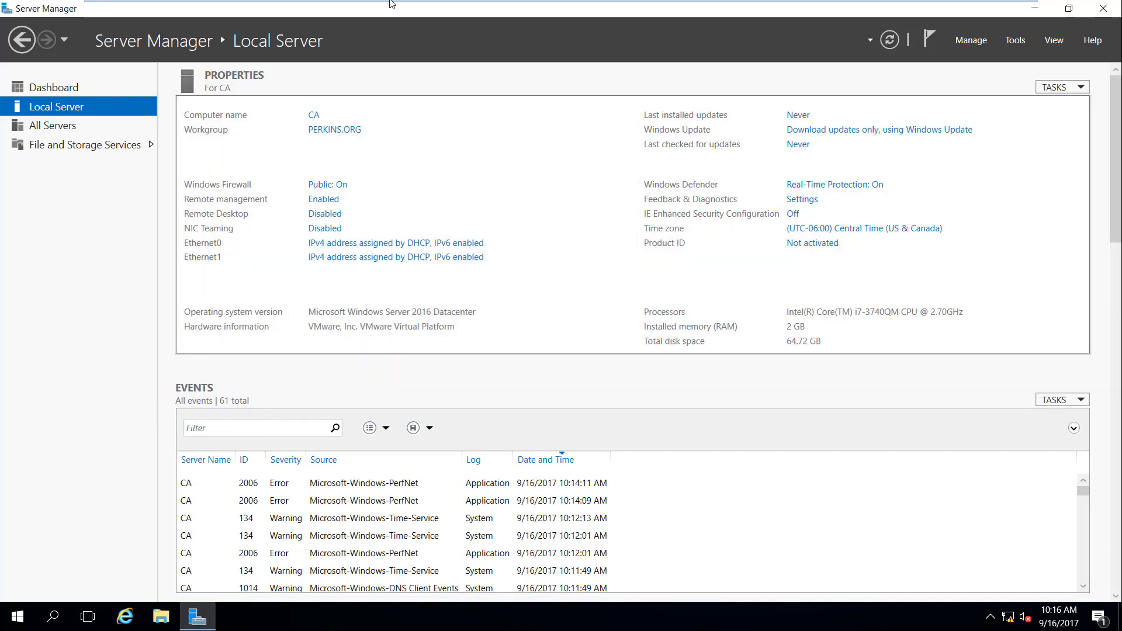
{"action": "mouse_move", "coordinate": [390, 6]}
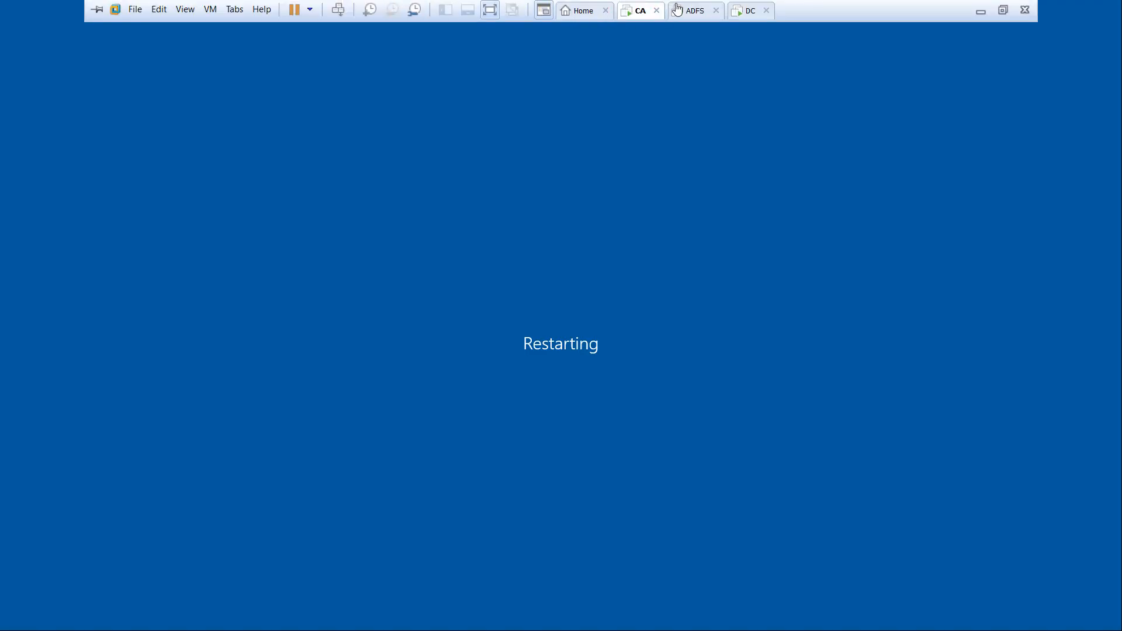
Step: Switch to DC and shrink the DHCP console to a smaller window
{"action": "left_click", "coordinate": [748, 12]}
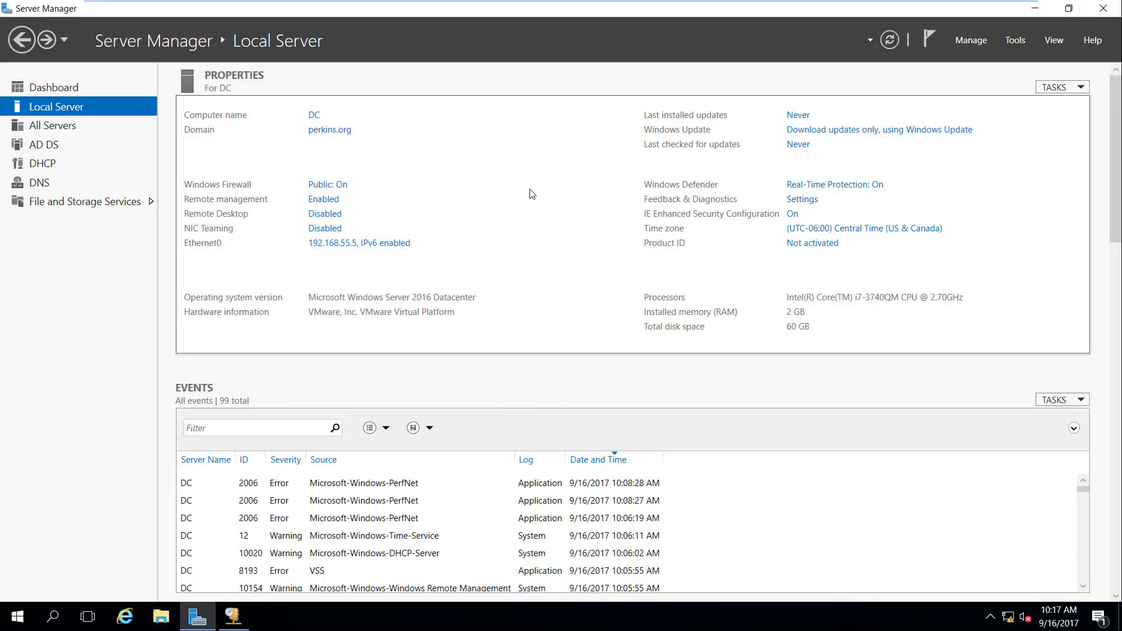
{"action": "left_click", "coordinate": [233, 616]}
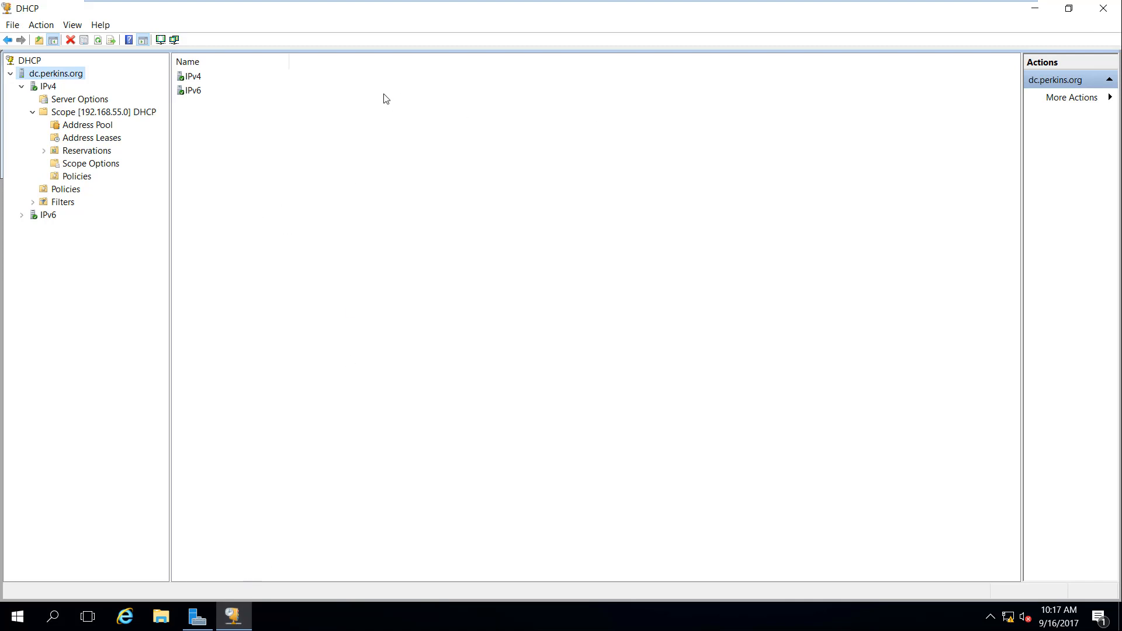
{"action": "left_click_drag", "start_coordinate": [411, 17], "coordinate": [431, 148]}
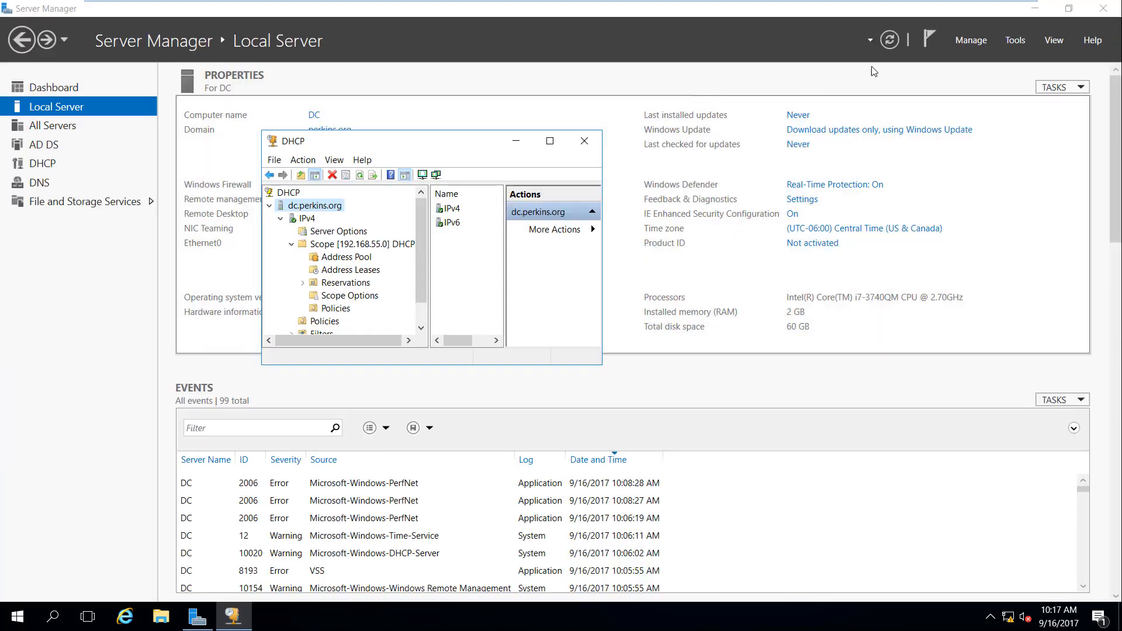
Step: Launch Active Directory Users and Computers from Tools and maximize it, showing CA in Computers
{"action": "left_click", "coordinate": [1015, 40]}
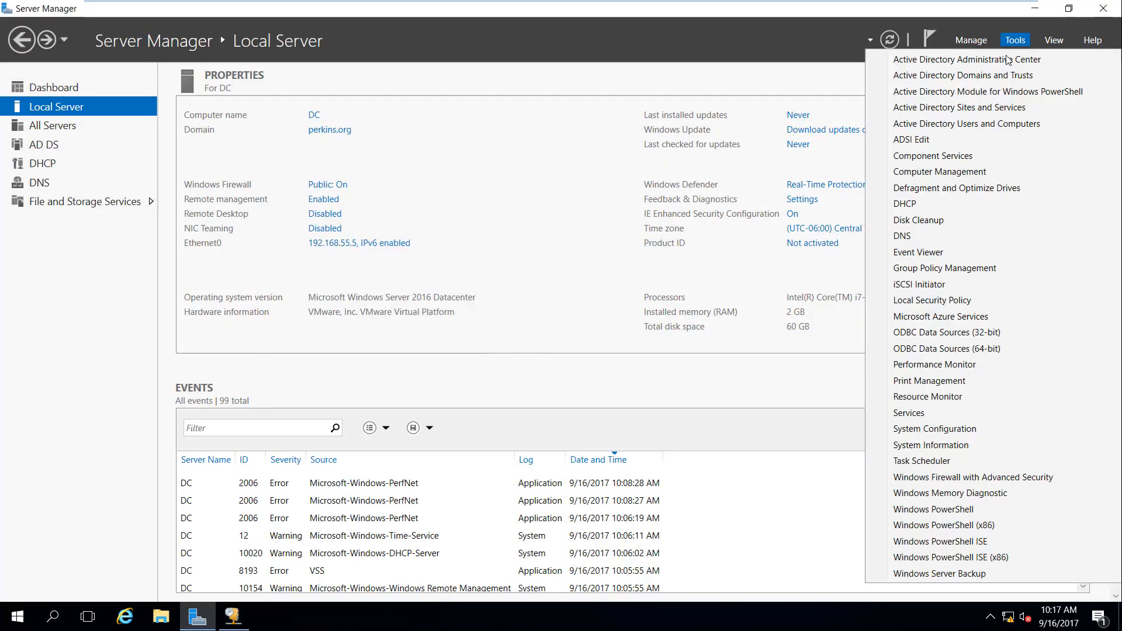
{"action": "left_click", "coordinate": [1002, 127]}
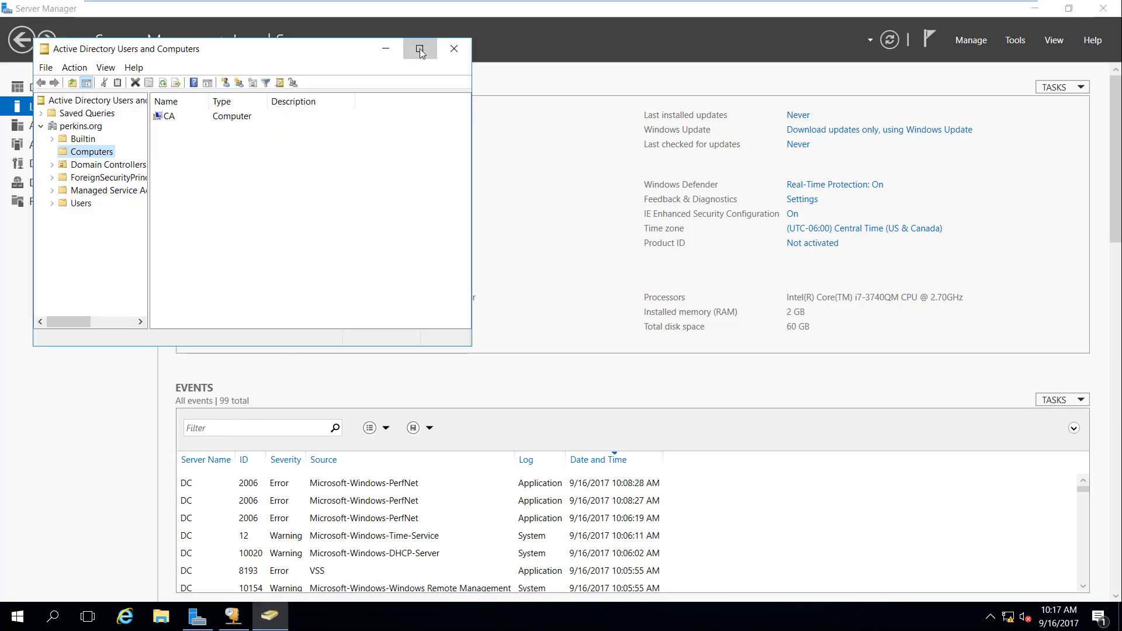
{"action": "left_click", "coordinate": [420, 50]}
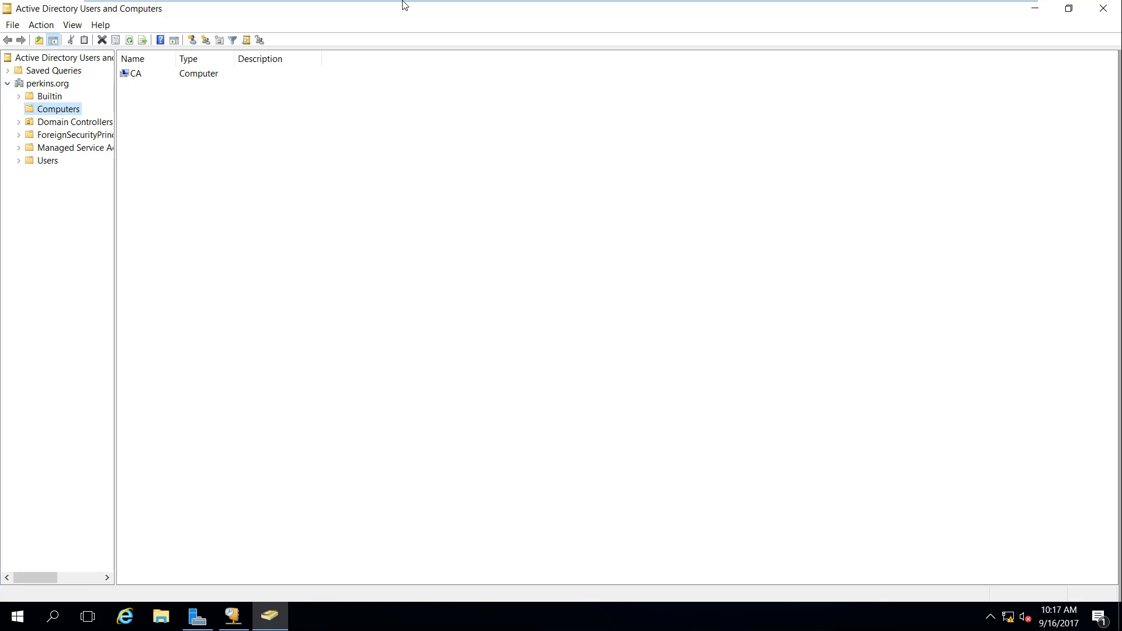
{"action": "mouse_move", "coordinate": [406, 6]}
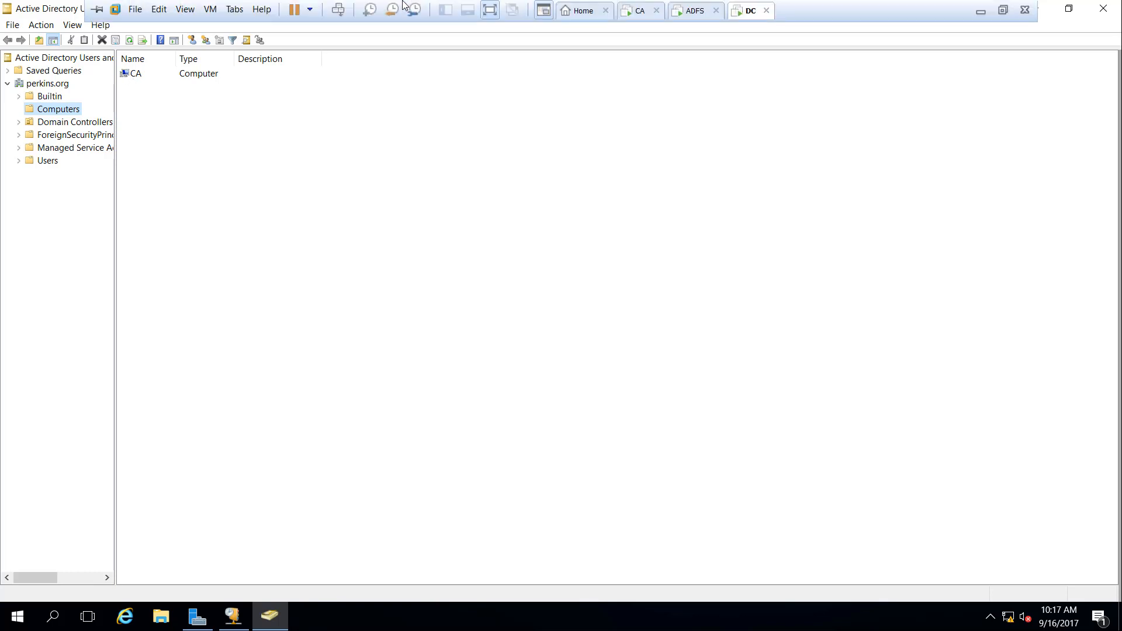
Step: On ADFS, acknowledge the password-changed notice and sign in as Administrator
{"action": "left_click", "coordinate": [694, 11]}
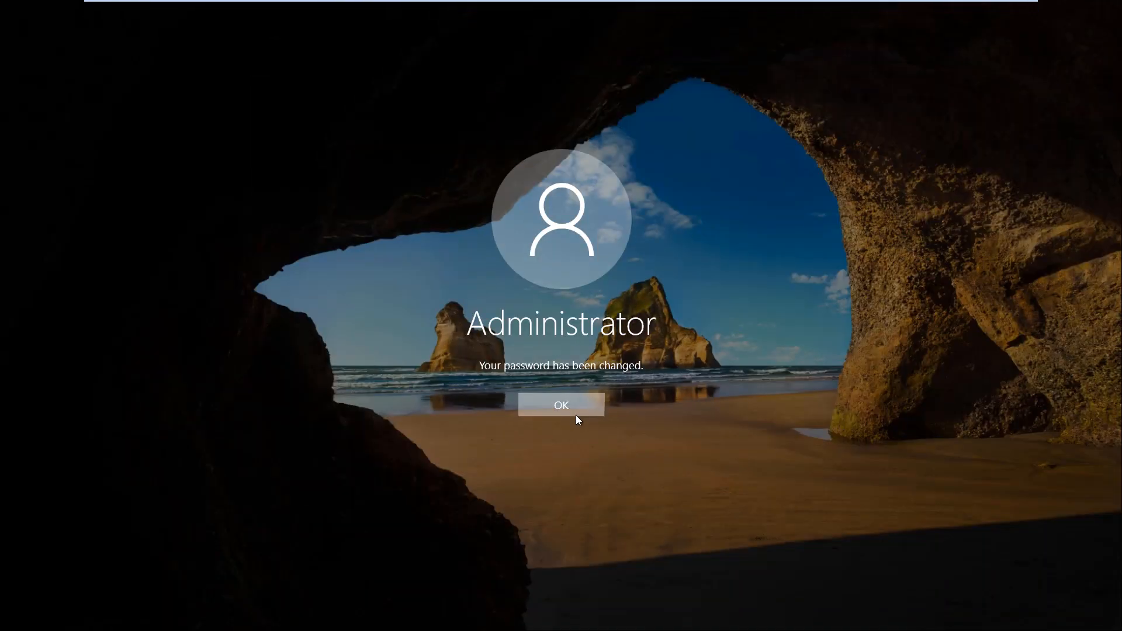
{"action": "left_click", "coordinate": [576, 413]}
{"action": "left_click", "coordinate": [573, 373]}
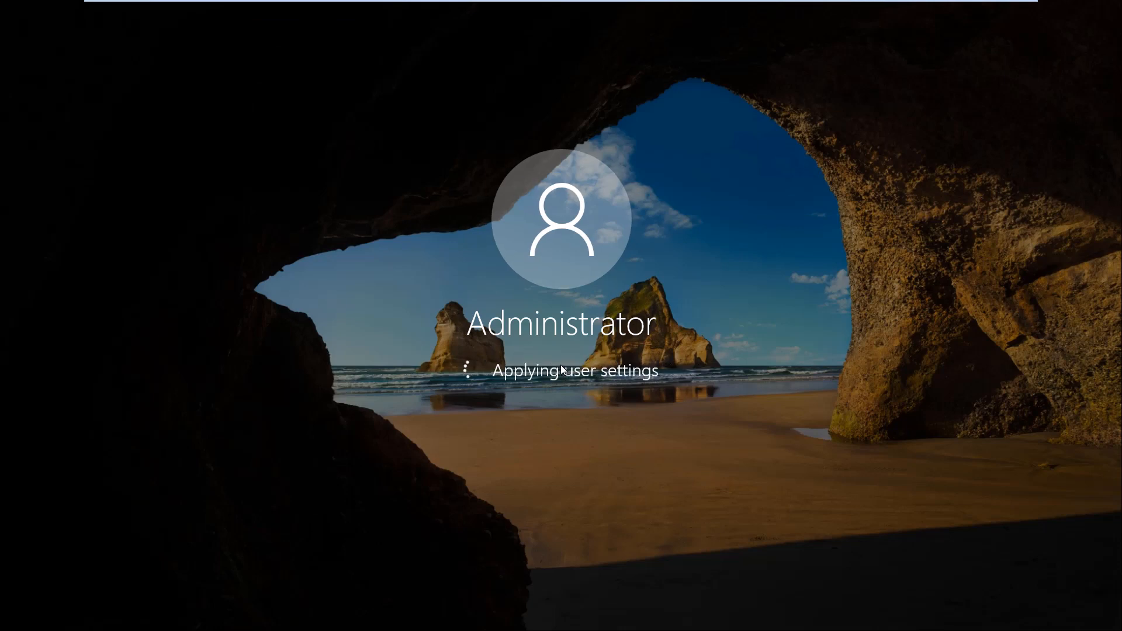
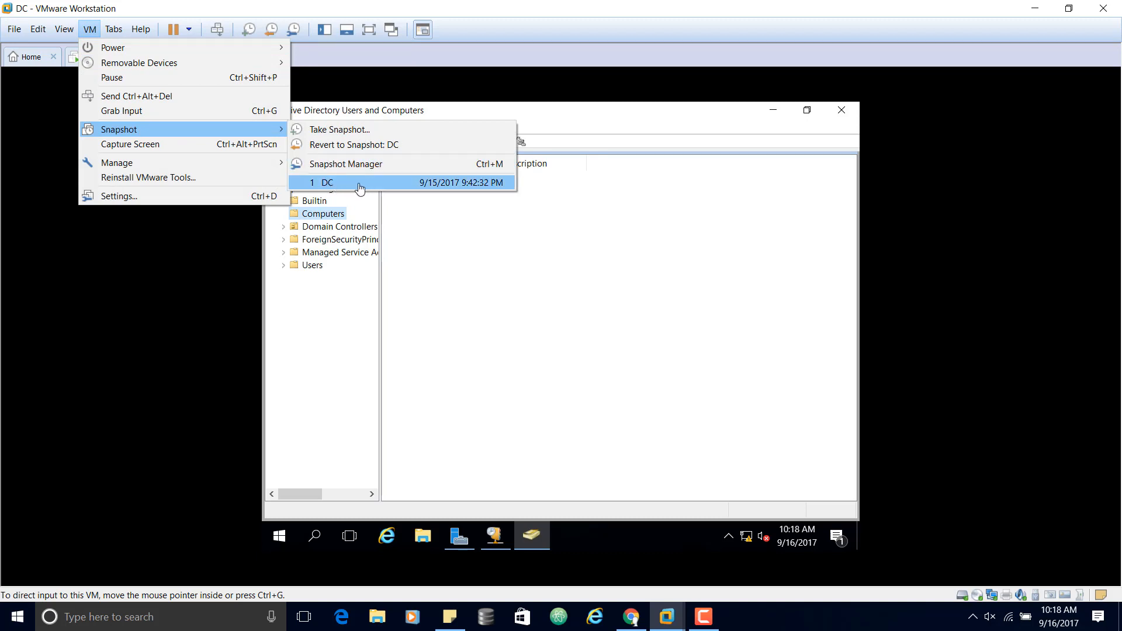
Step: Dismiss the open menu and bring up the ADFS virtual machine's Server Manager
{"action": "left_click", "coordinate": [604, 20]}
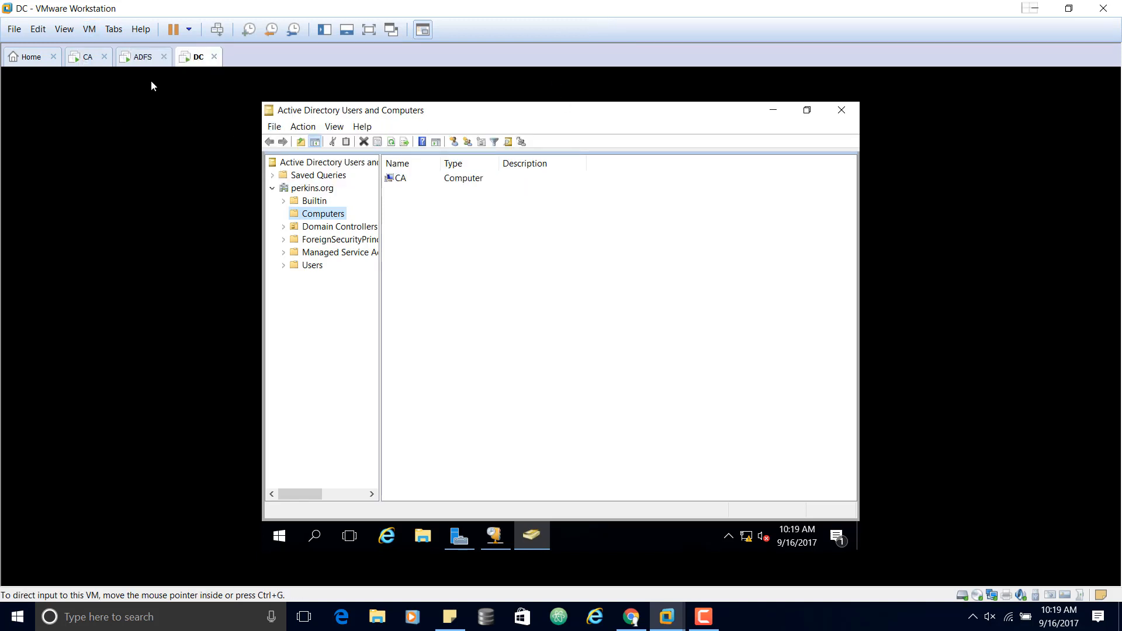
{"action": "left_click", "coordinate": [144, 61]}
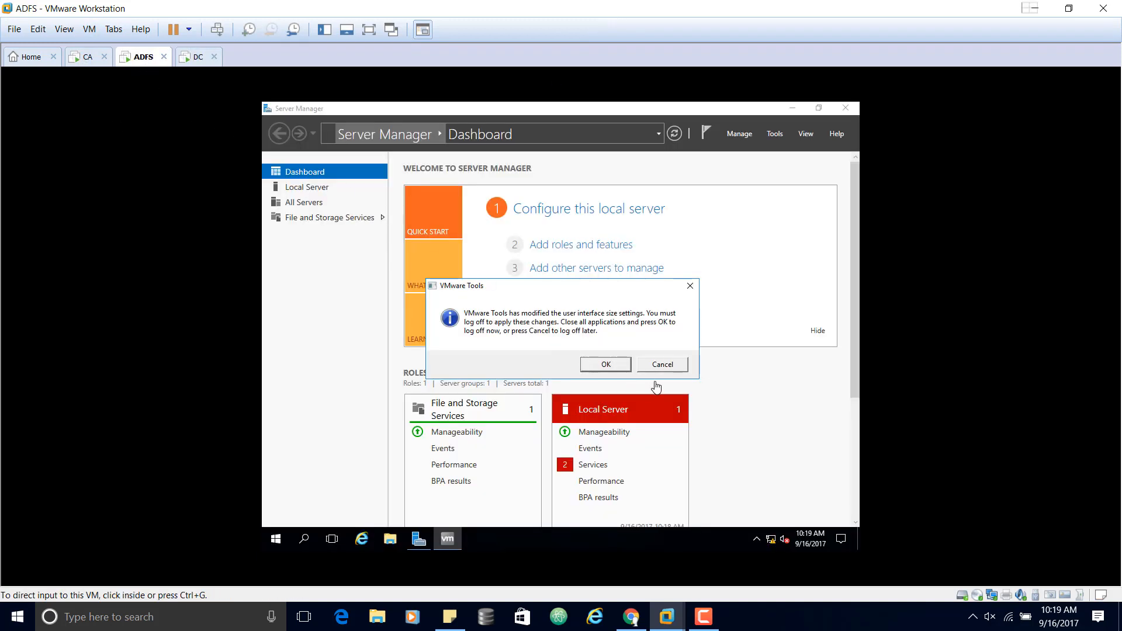
Step: Postpone the VMware Tools log-off, go full screen, and open ADFS's Local Server properties
{"action": "left_click", "coordinate": [662, 364]}
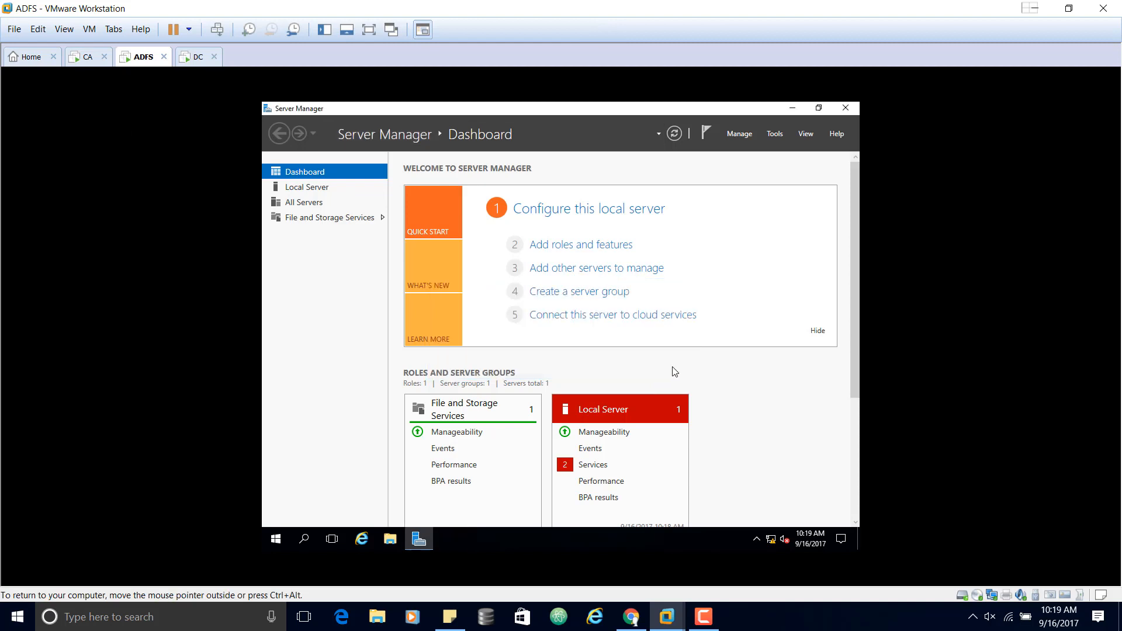
{"action": "left_click", "coordinate": [368, 29]}
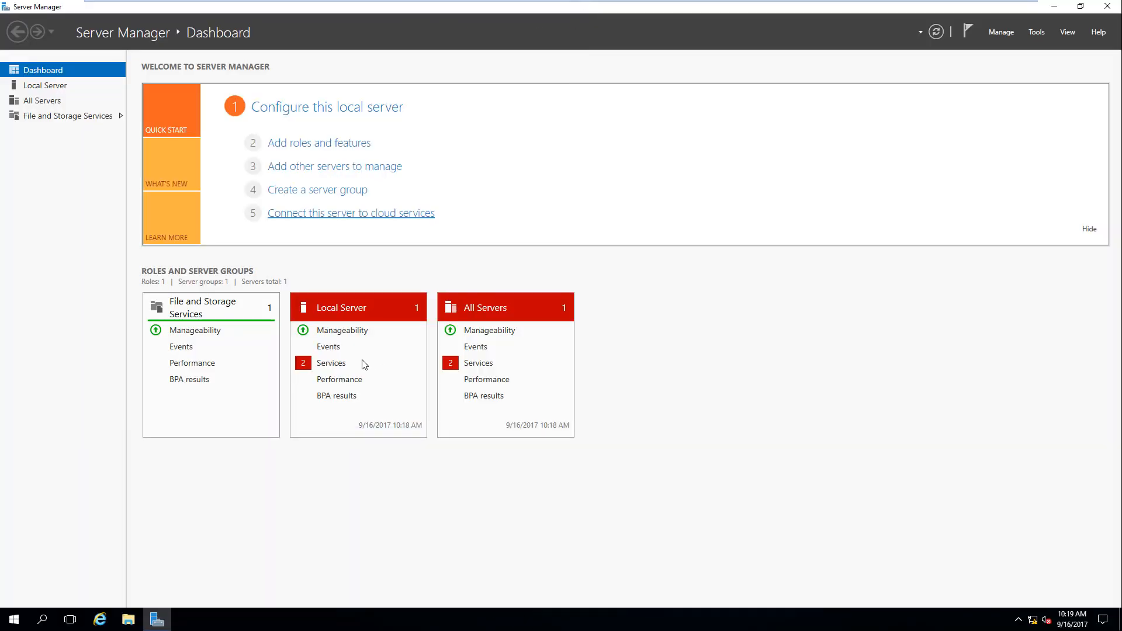
{"action": "left_click", "coordinate": [45, 89]}
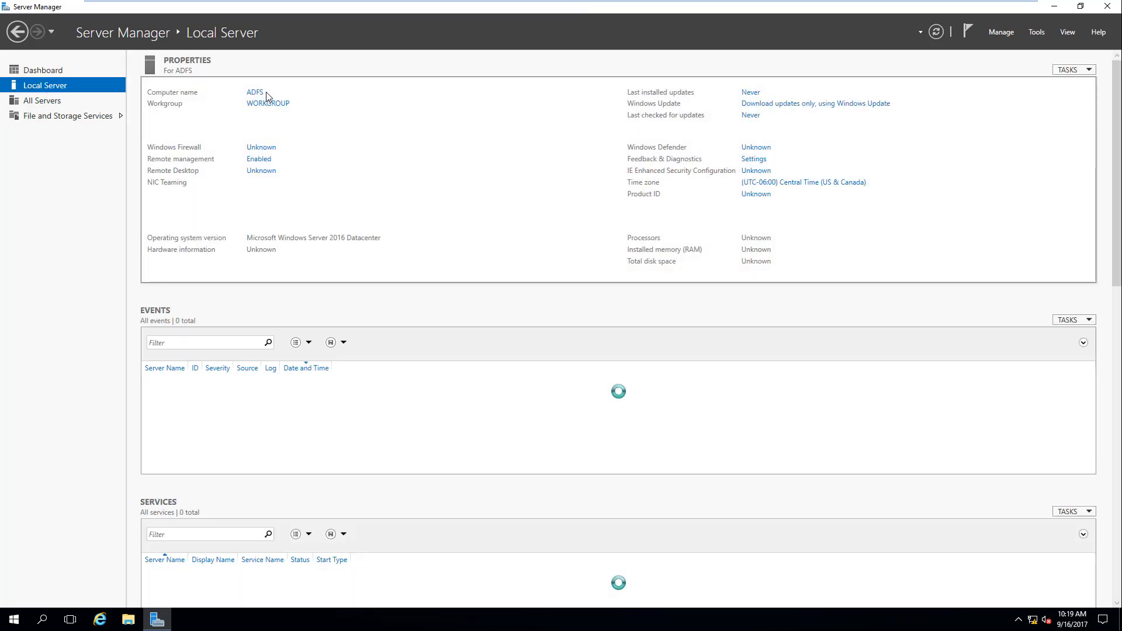
{"action": "left_click", "coordinate": [275, 106]}
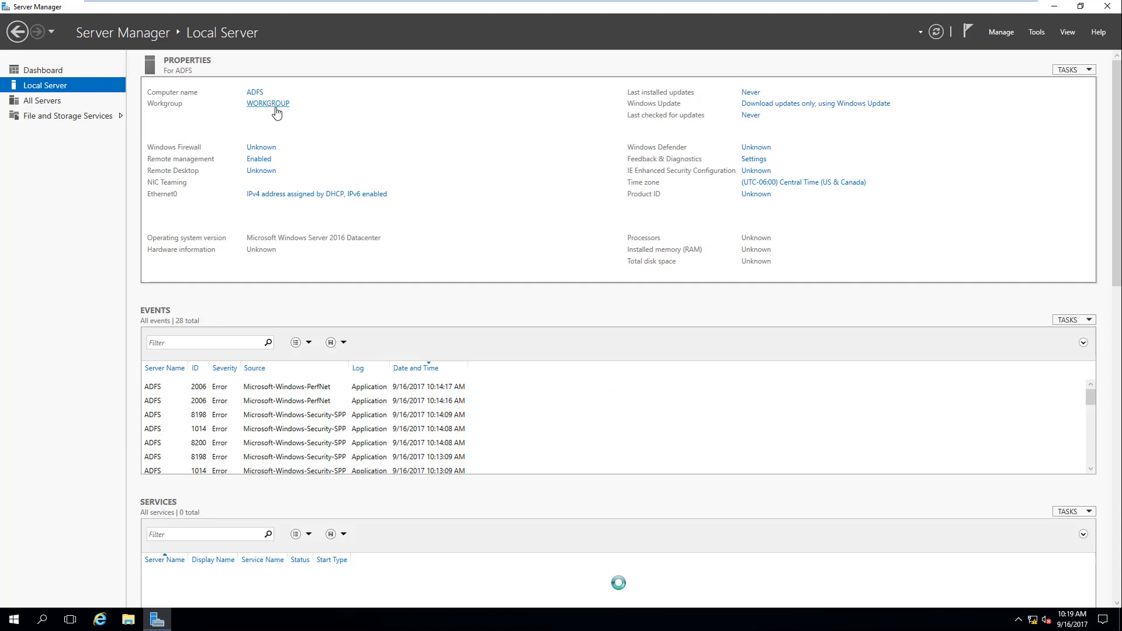
Step: Request joining ADFS to the perkins.org domain and submit the administrator credentials
{"action": "left_click", "coordinate": [305, 235]}
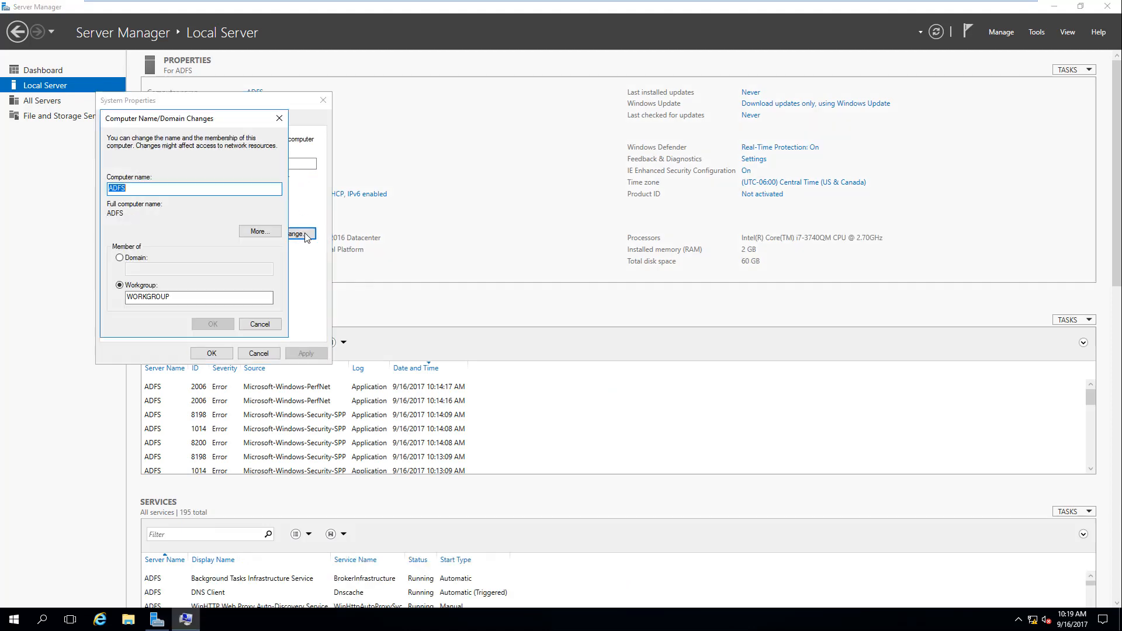
{"action": "left_click", "coordinate": [120, 258]}
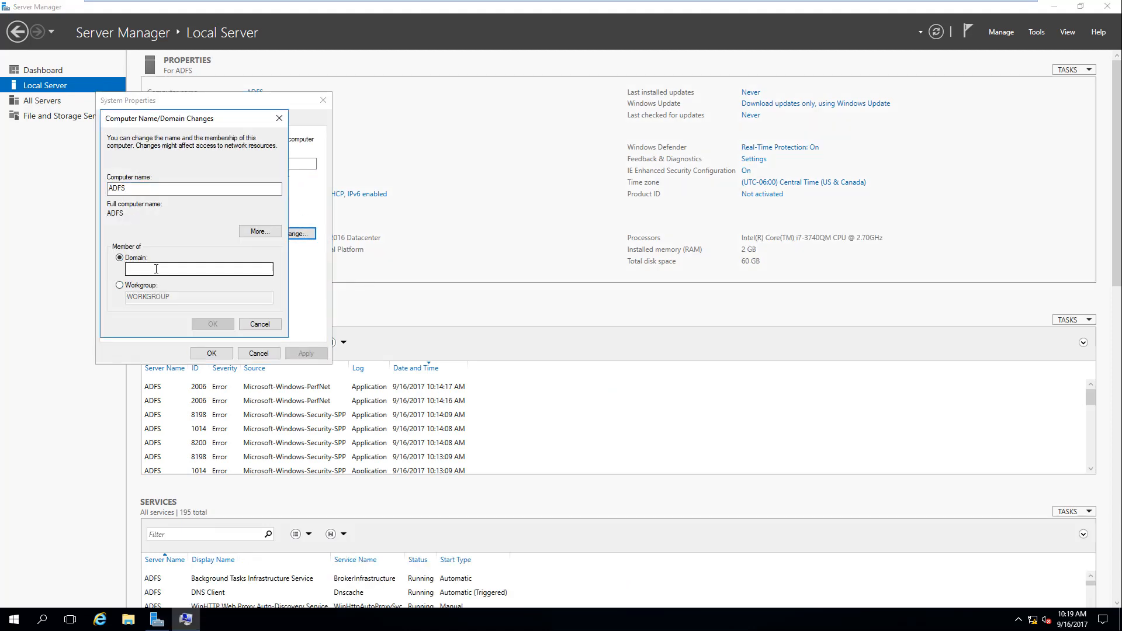
{"action": "left_click", "coordinate": [156, 269]}
{"action": "type", "text": "perkins.org"}
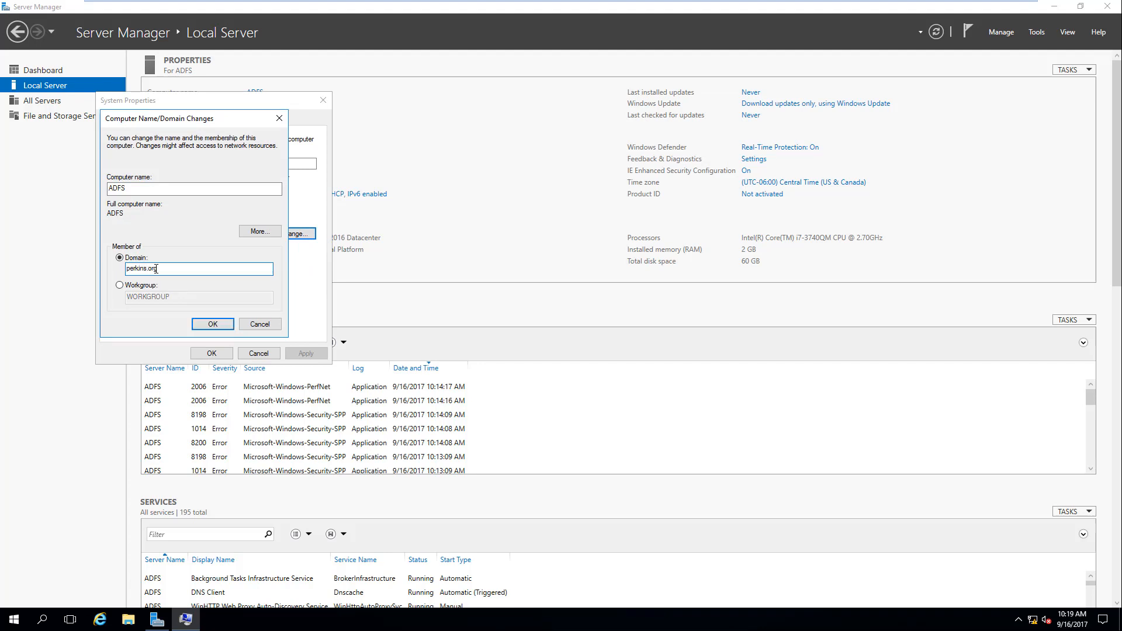
{"action": "left_click", "coordinate": [223, 325]}
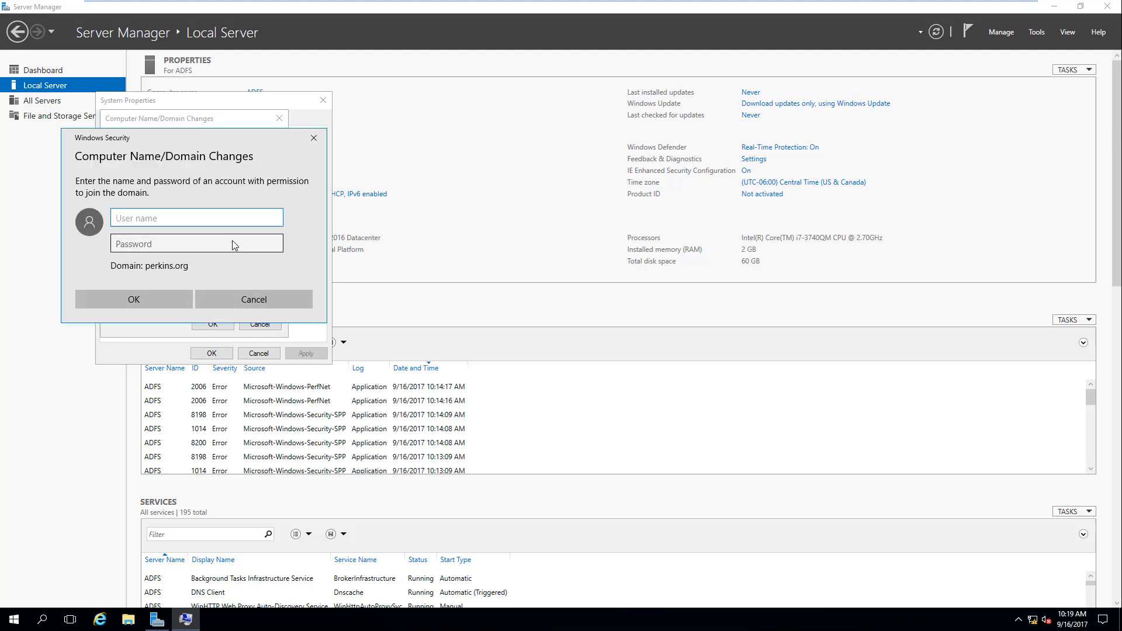
{"action": "type", "text": "administrrator"}
{"action": "key", "text": "Tab"}
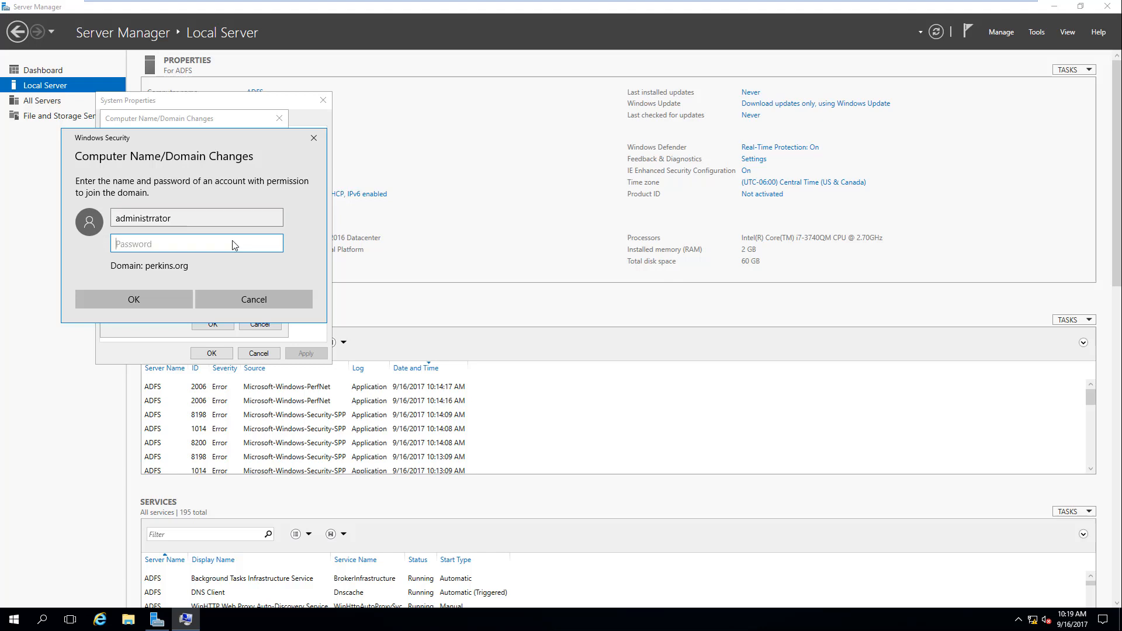
{"action": "type", "text": "Pa$$w0rd"}
{"action": "left_click", "coordinate": [173, 299]}
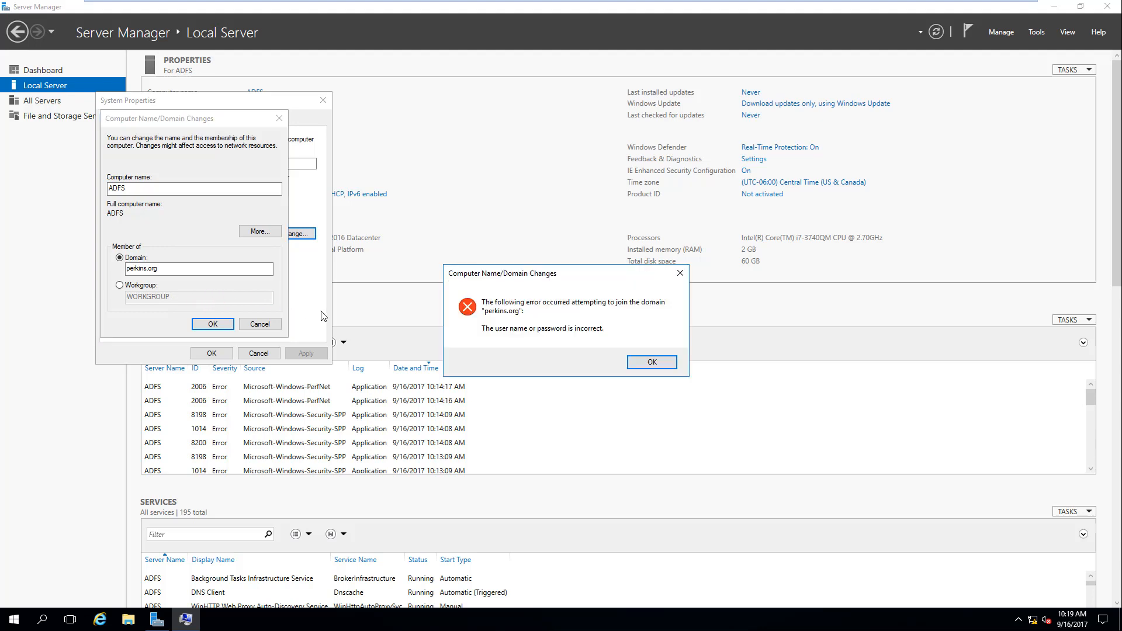
Step: After the credentials error, retry with corrected administrator credentials and acknowledge the welcome and restart notices
{"action": "left_click", "coordinate": [650, 363]}
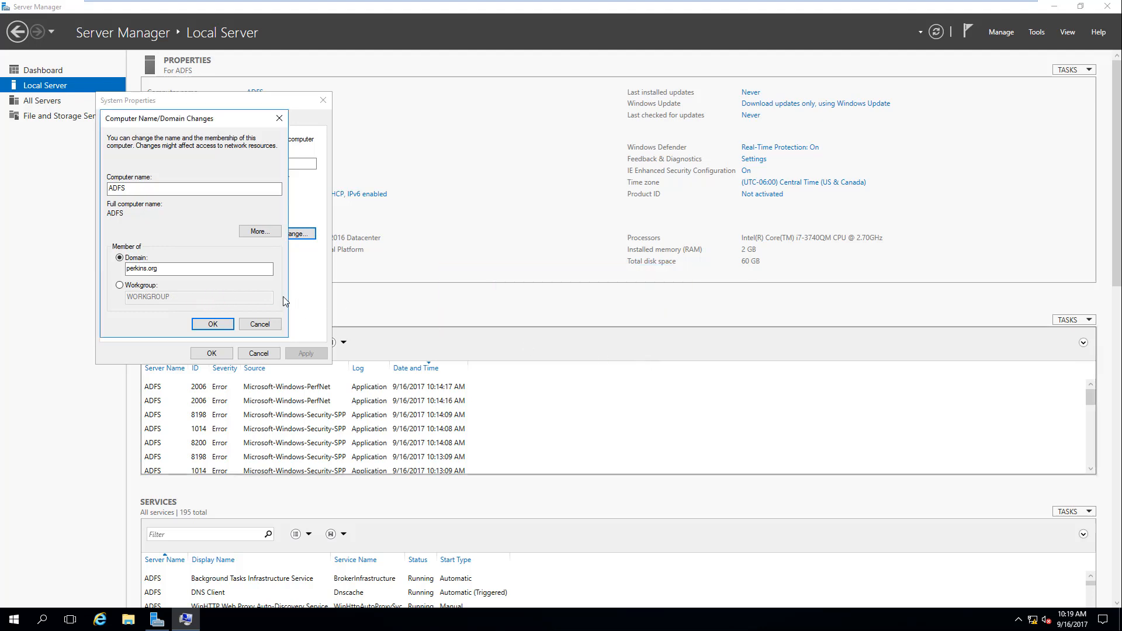
{"action": "left_click", "coordinate": [208, 325]}
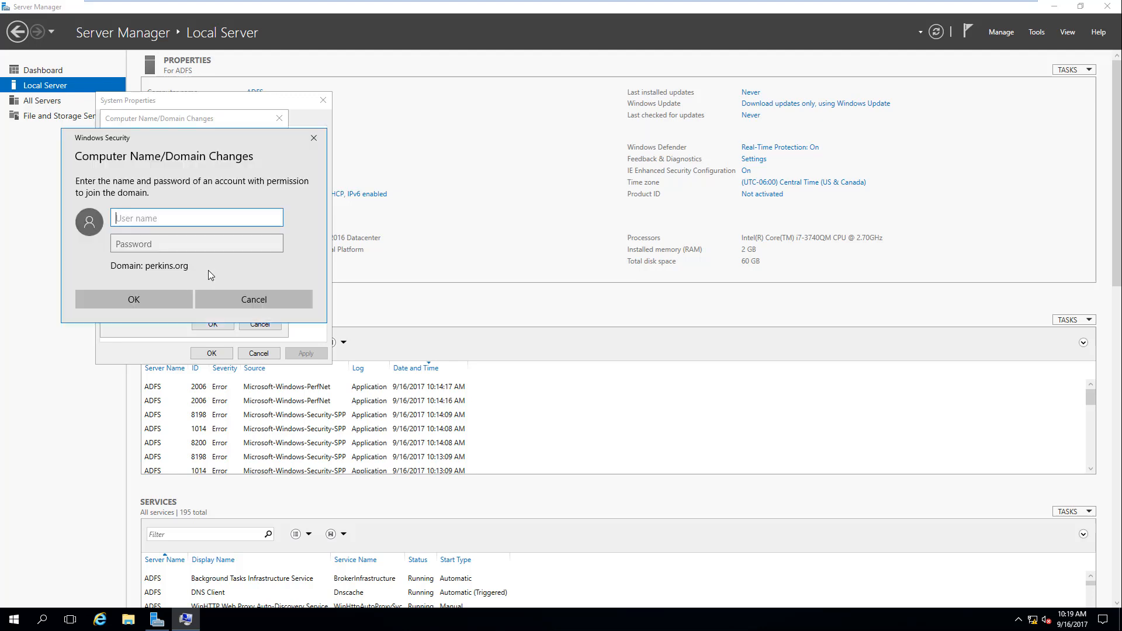
{"action": "type", "text": "administrator"}
{"action": "key", "text": "Tab"}
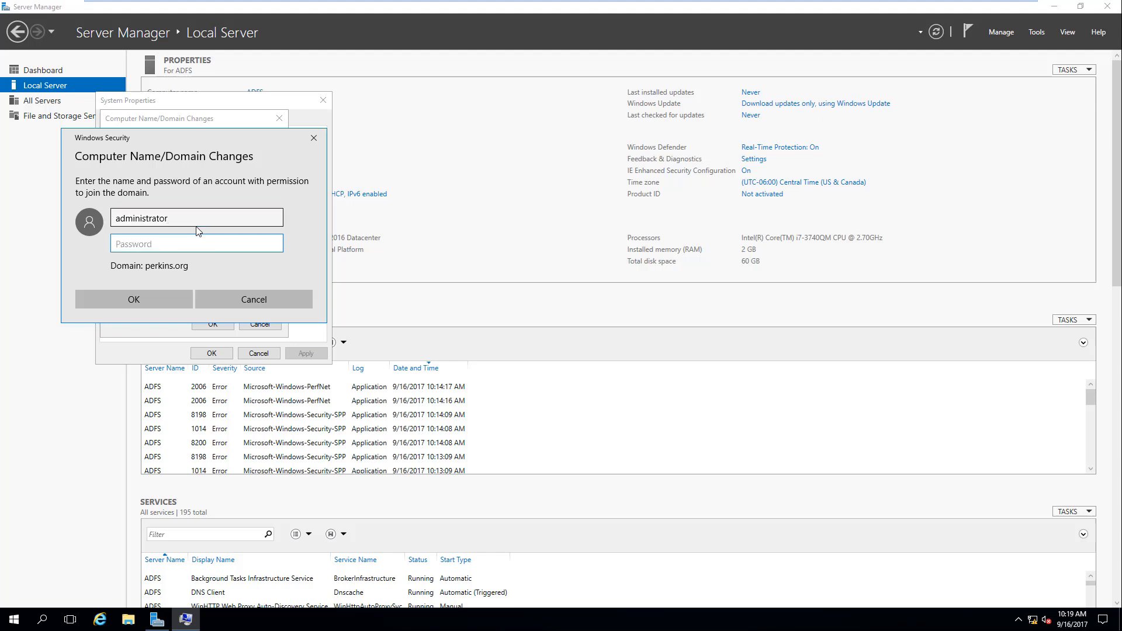
{"action": "type", "text": "****"}
{"action": "left_click", "coordinate": [159, 306]}
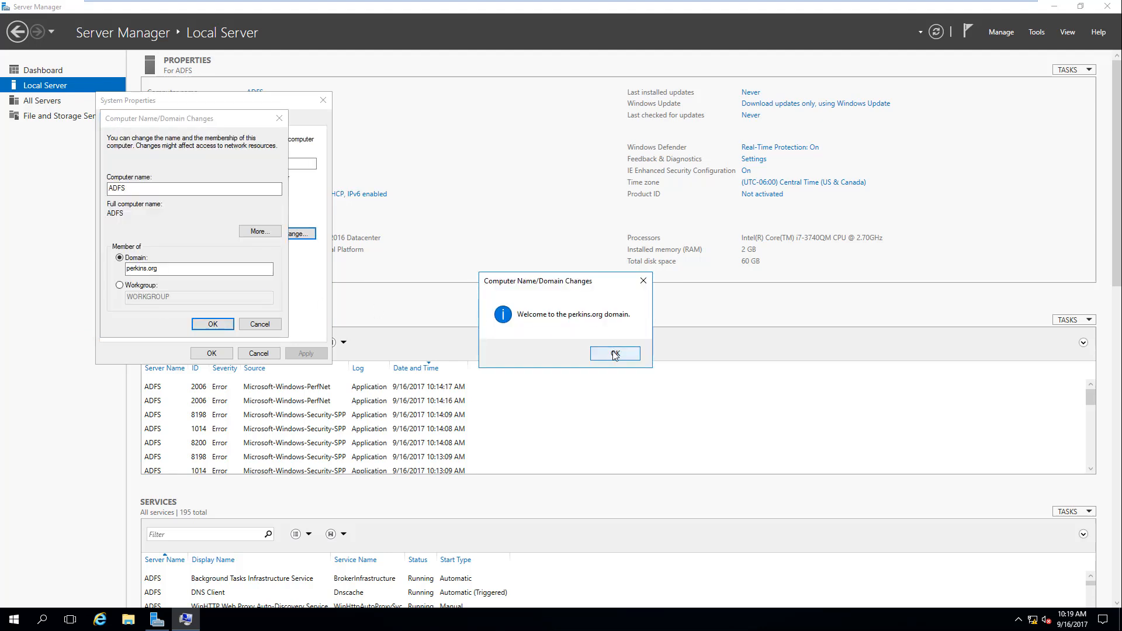
{"action": "left_click", "coordinate": [615, 354]}
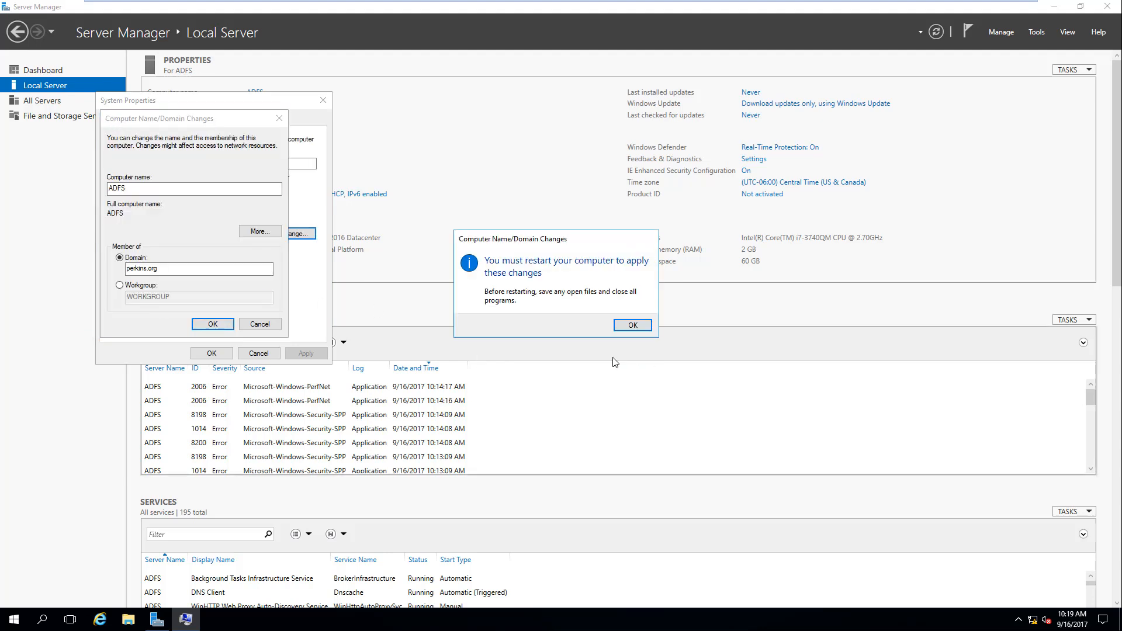
{"action": "left_click", "coordinate": [628, 327]}
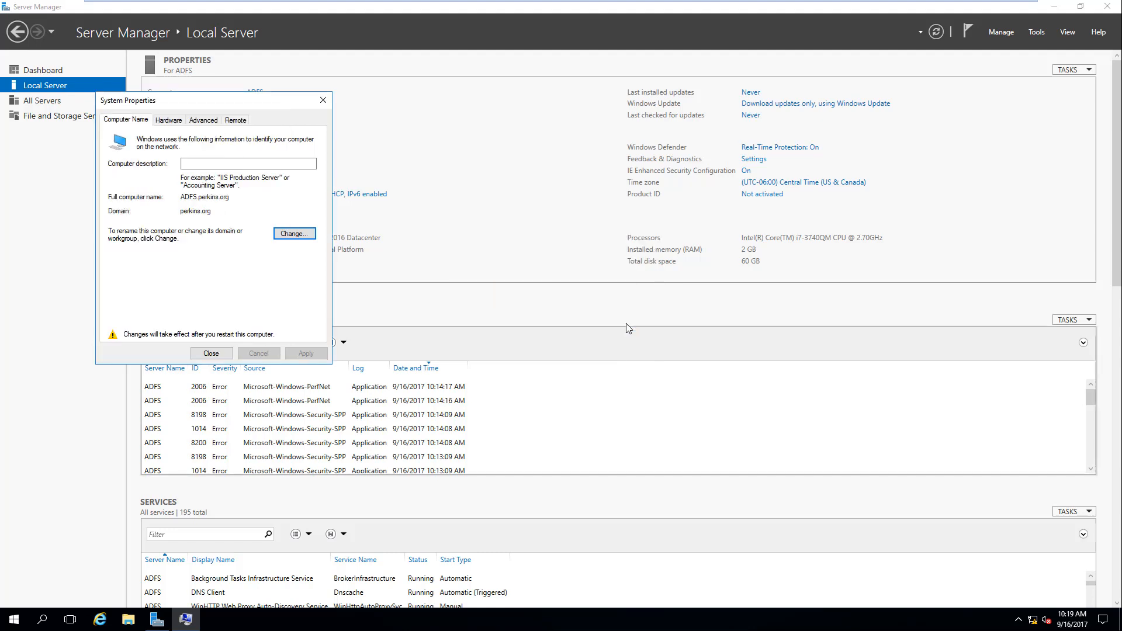
{"action": "left_click", "coordinate": [212, 354]}
Step: Restart ADFS now, then refresh DC's Computers container to show ADFS beside CA and minimize it
{"action": "left_click", "coordinate": [566, 319]}
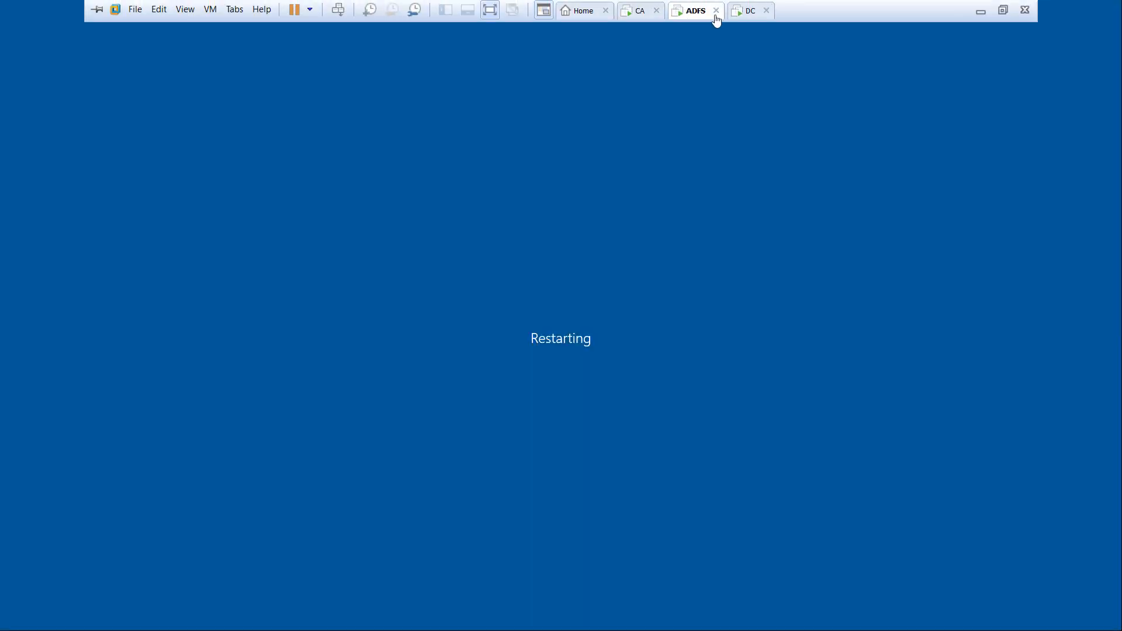
{"action": "left_click", "coordinate": [748, 11]}
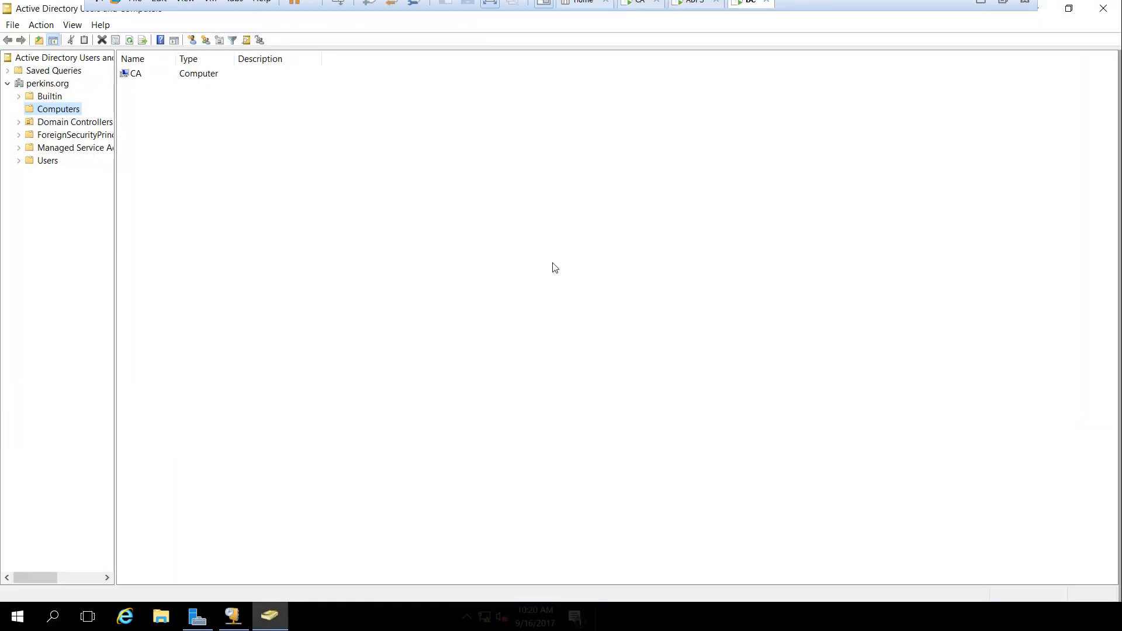
{"action": "left_click", "coordinate": [129, 39]}
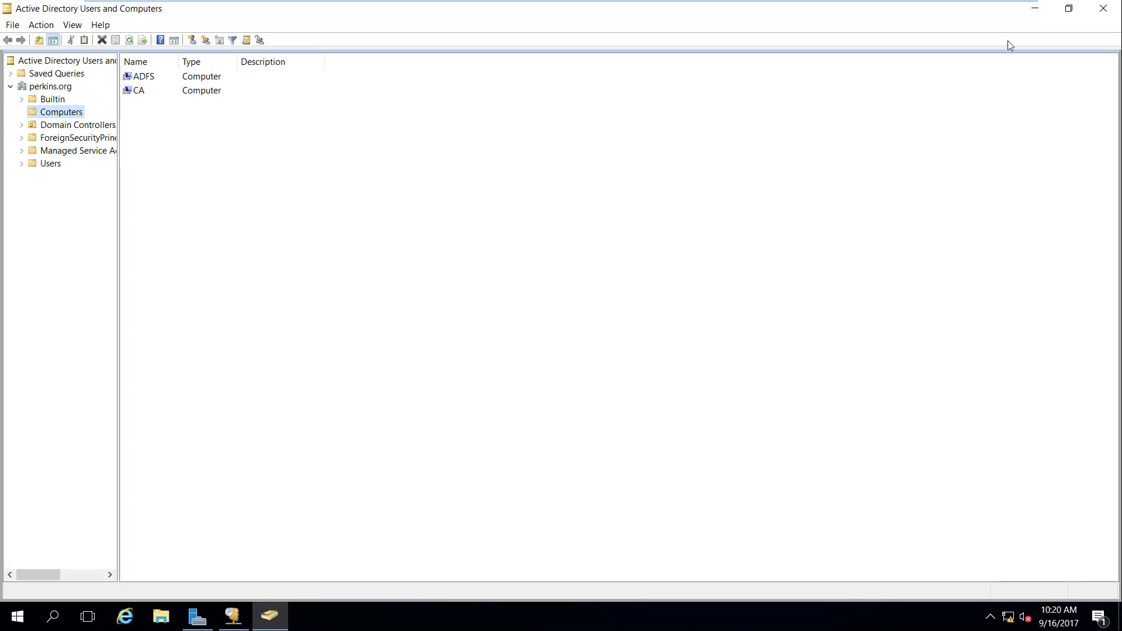
{"action": "left_click", "coordinate": [1039, 12]}
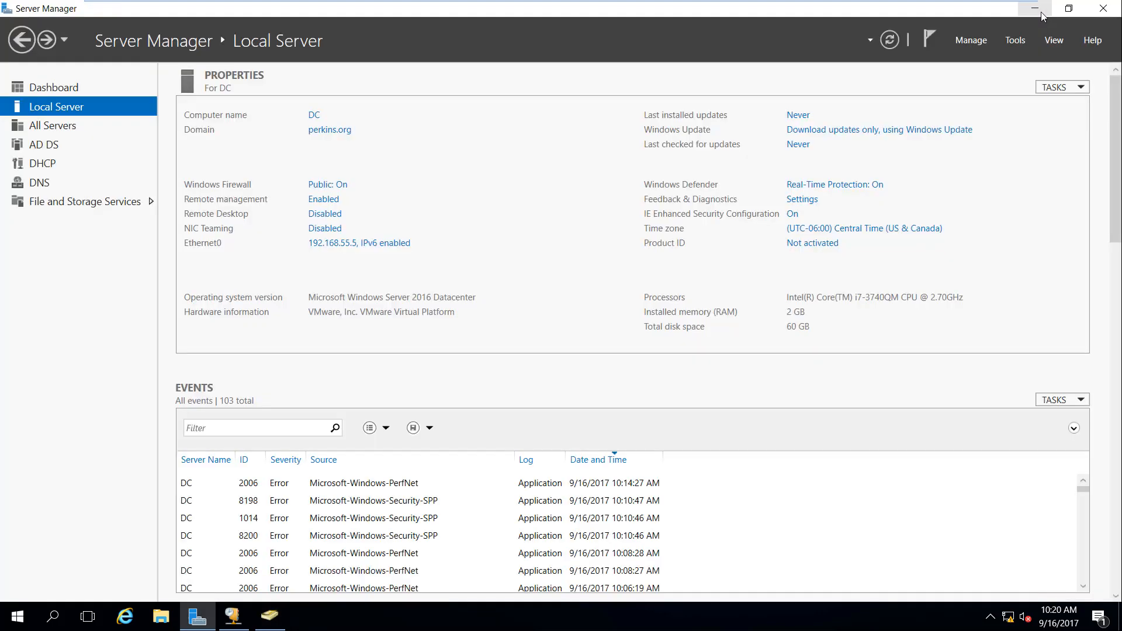
Step: Look over the File and Storage Services servers page and its saved queries, cancelling the save
{"action": "left_click", "coordinate": [80, 205]}
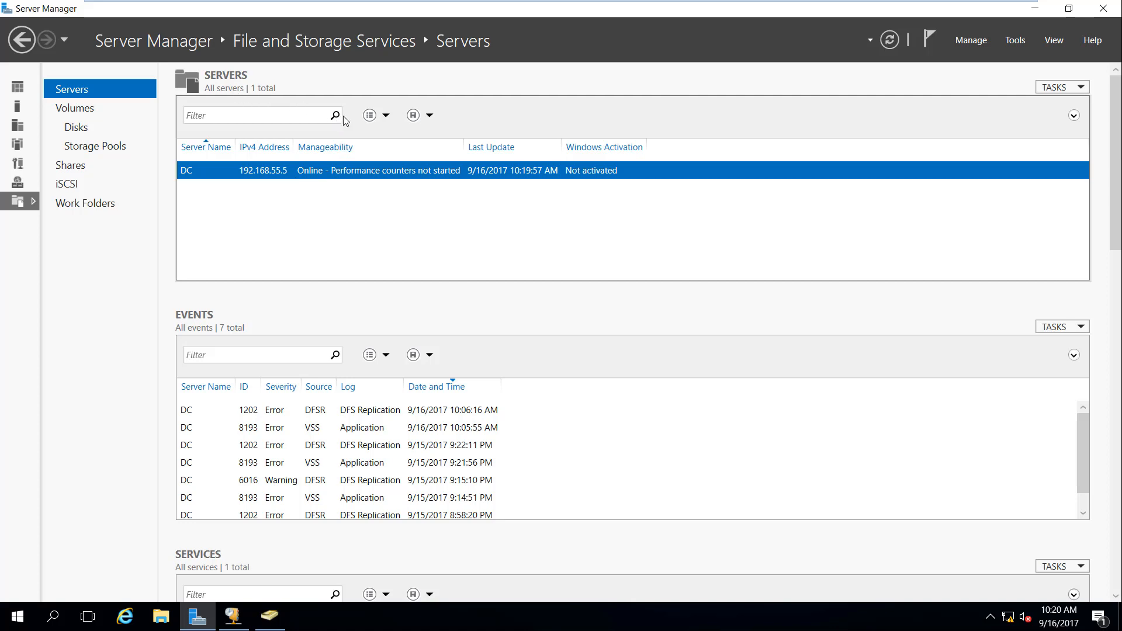
{"action": "left_click", "coordinate": [386, 120]}
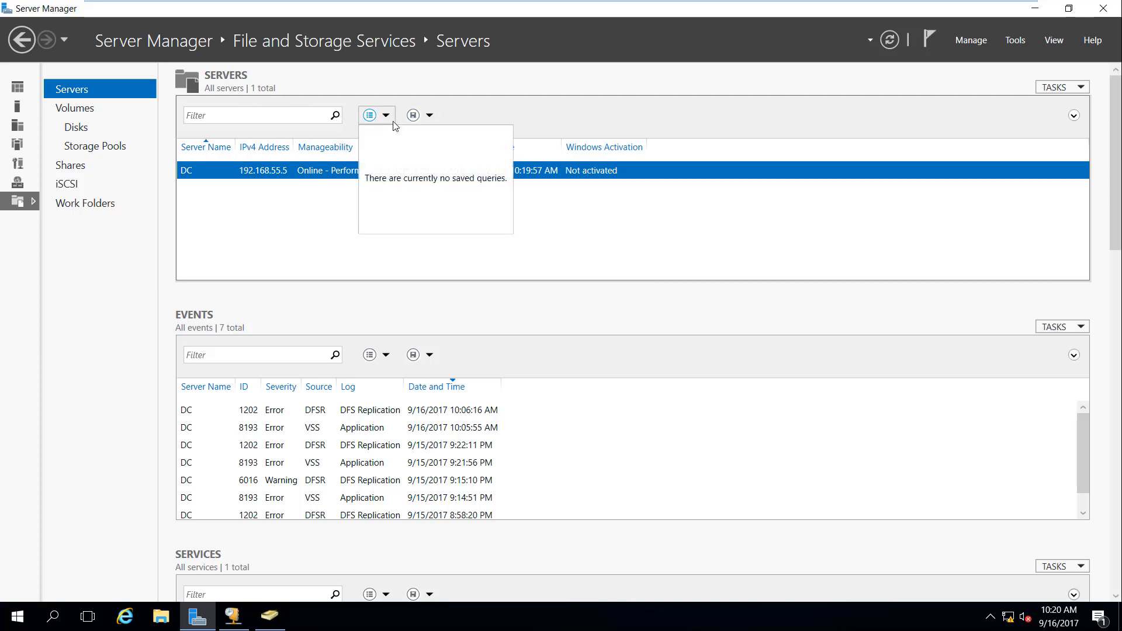
{"action": "left_click", "coordinate": [430, 119]}
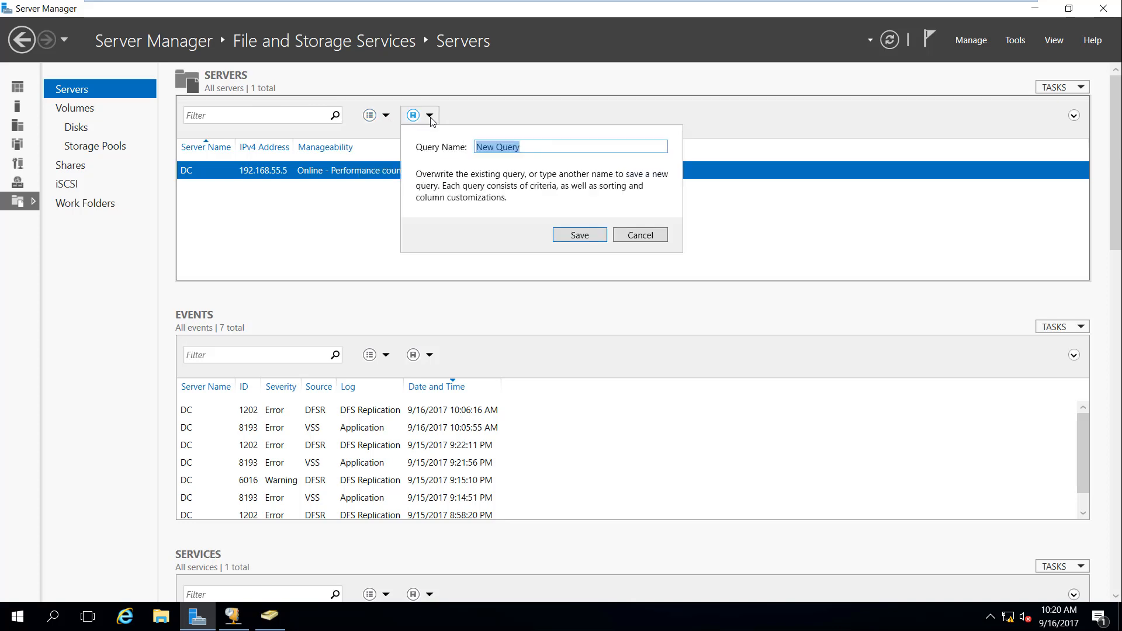
{"action": "left_click", "coordinate": [652, 239]}
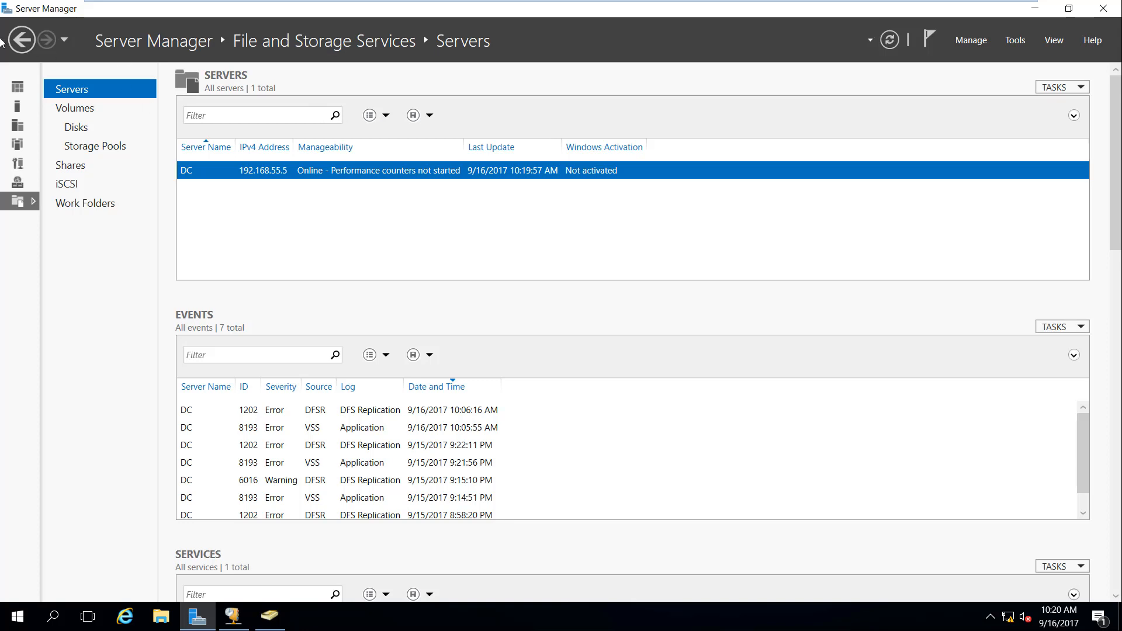
Step: Go to the All Servers page and inspect the server list's tasks and DC's actions
{"action": "left_click", "coordinate": [22, 40]}
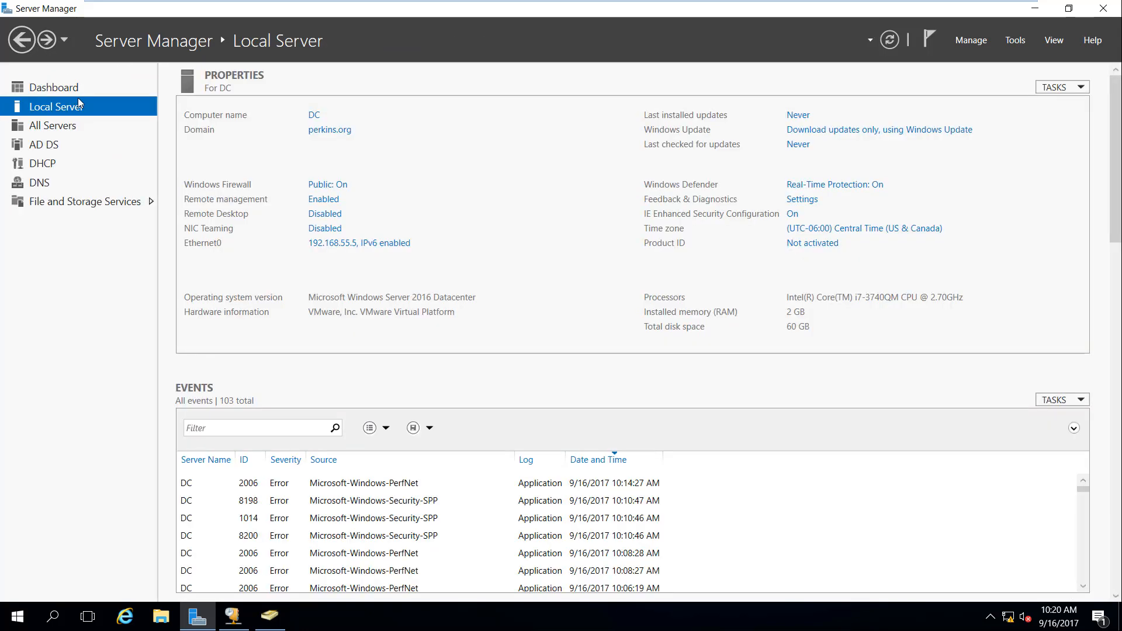
{"action": "left_click", "coordinate": [54, 88]}
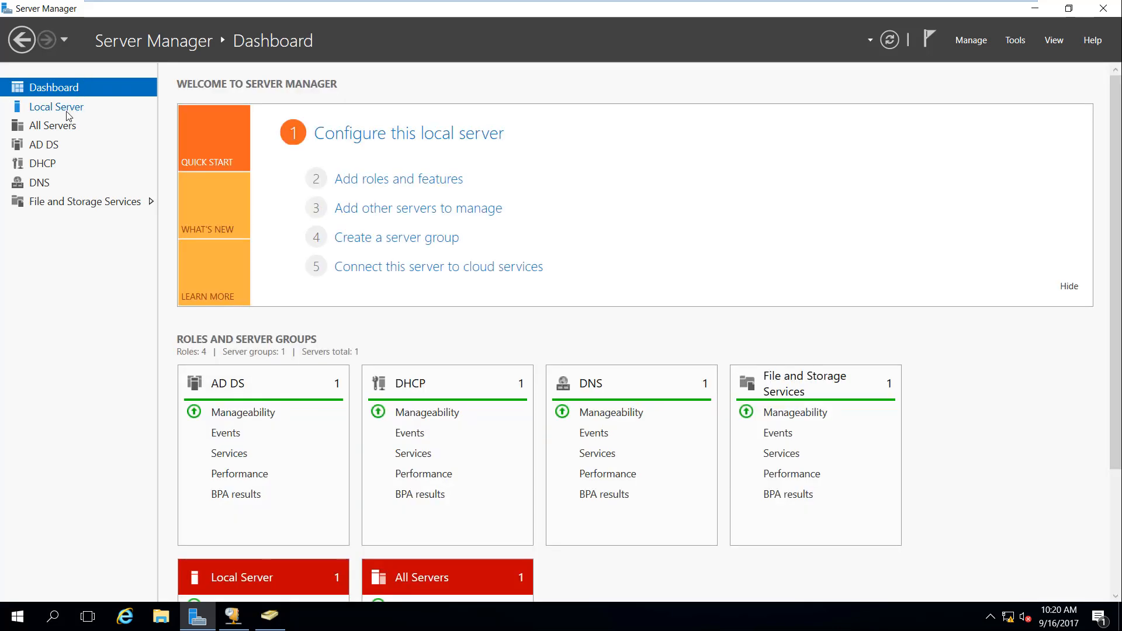
{"action": "left_click", "coordinate": [65, 131]}
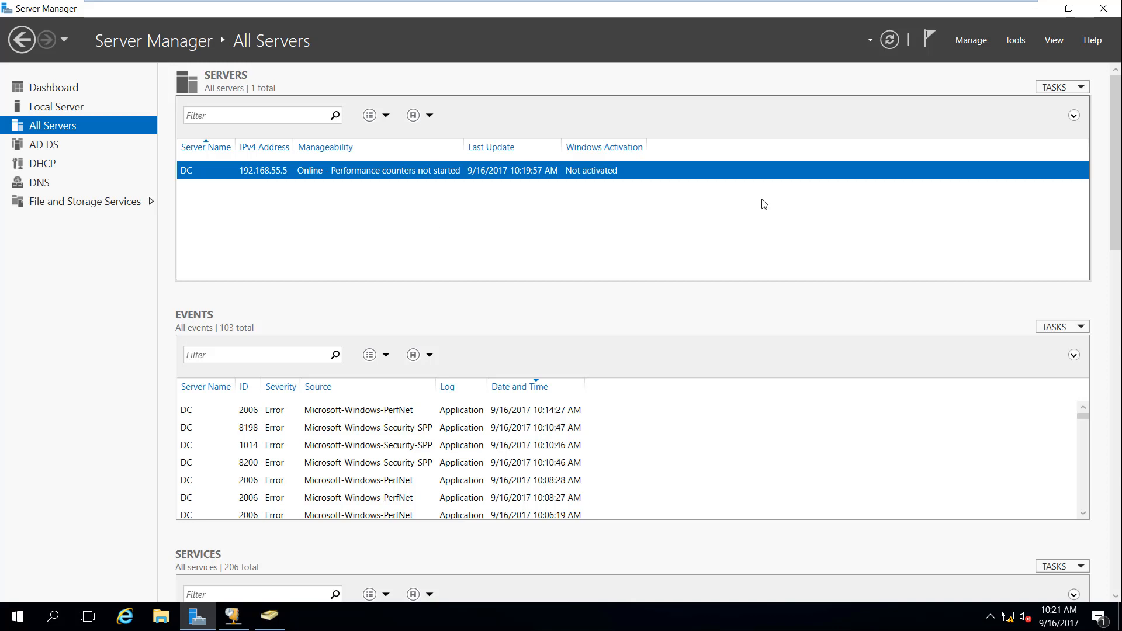
{"action": "left_click", "coordinate": [1081, 88]}
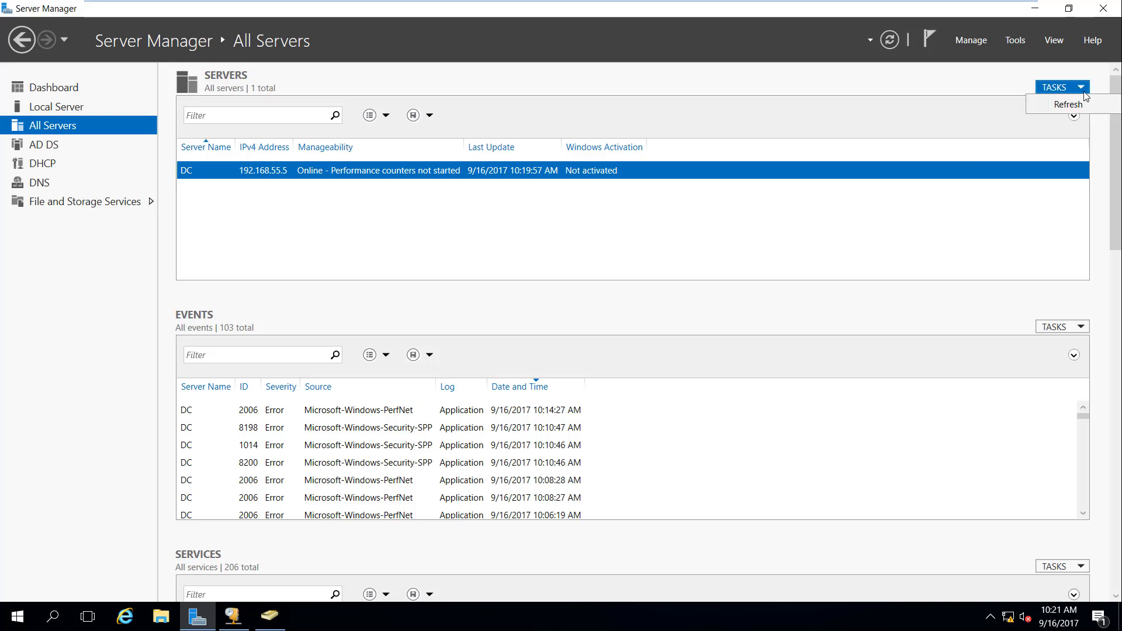
{"action": "left_click", "coordinate": [1072, 120]}
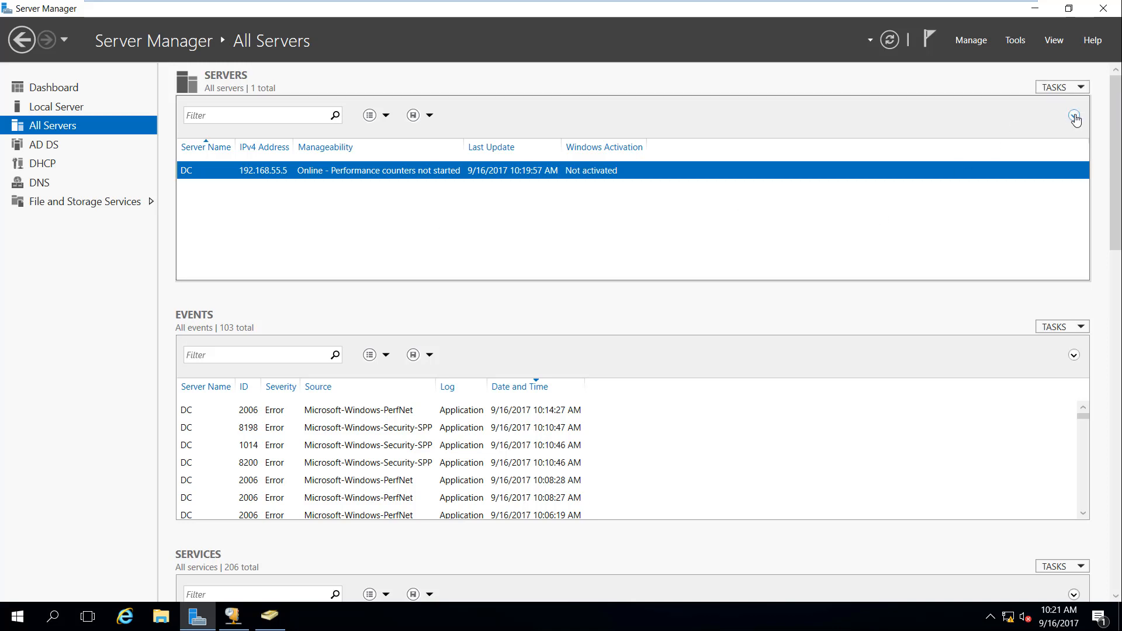
{"action": "left_click", "coordinate": [1074, 117]}
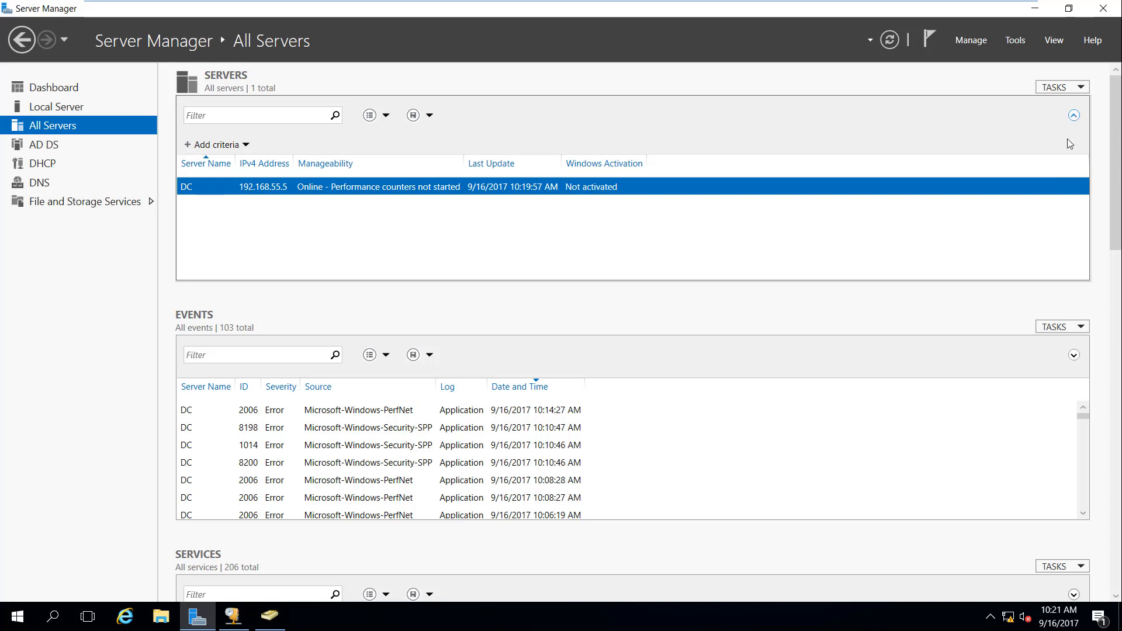
{"action": "right_click", "coordinate": [319, 187]}
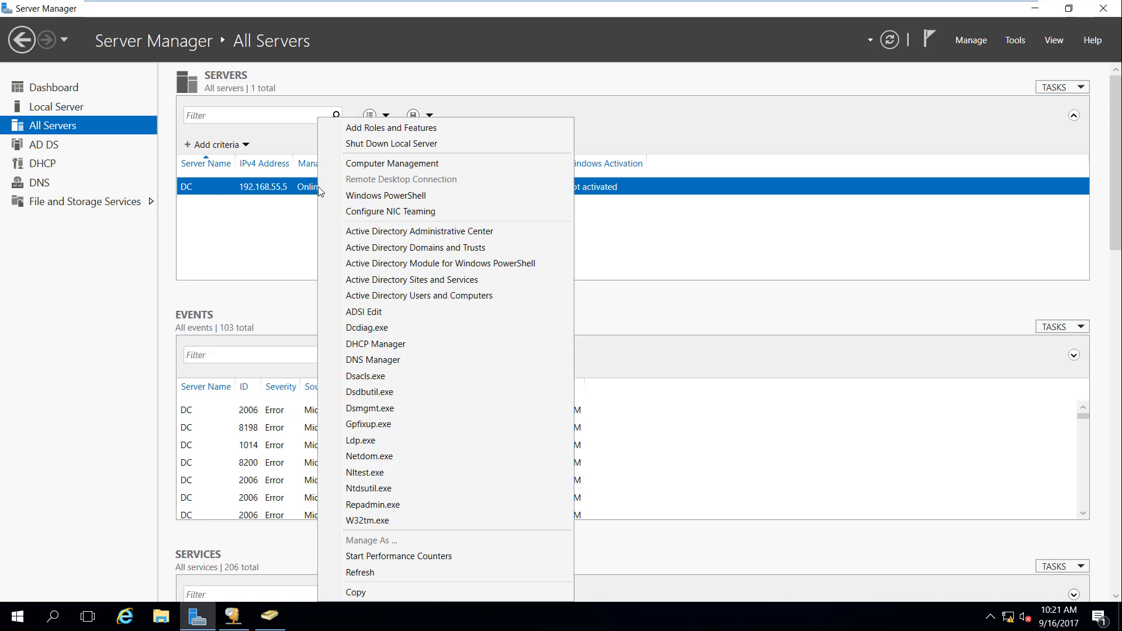
{"action": "left_click", "coordinate": [280, 231]}
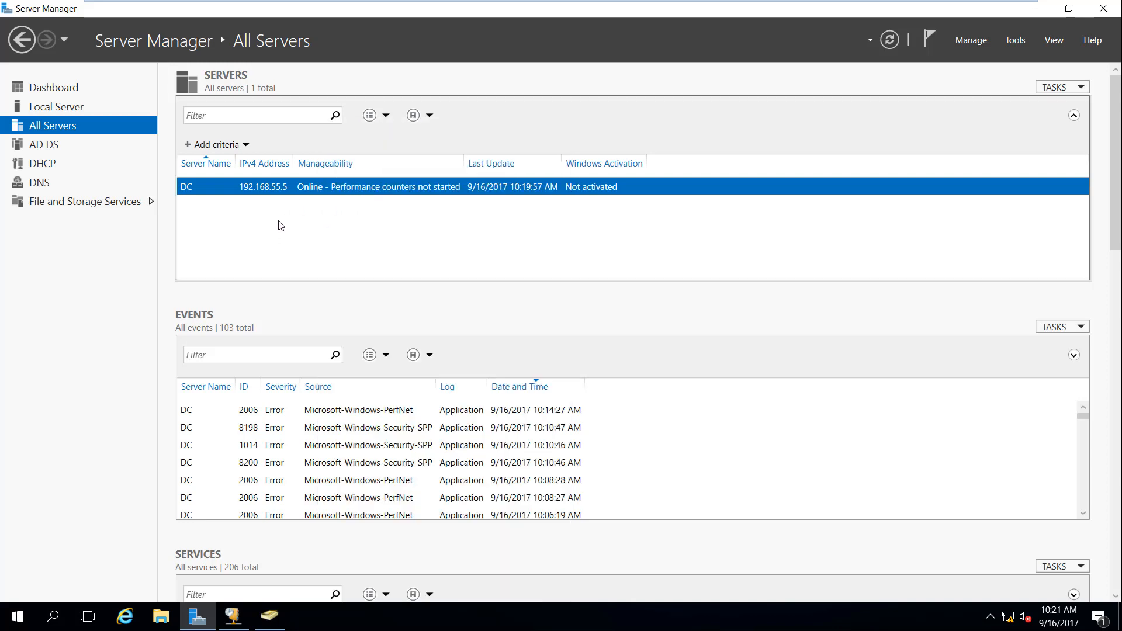
Step: Add IPv4 Address as a filter criterion for the server list
{"action": "left_click", "coordinate": [205, 146]}
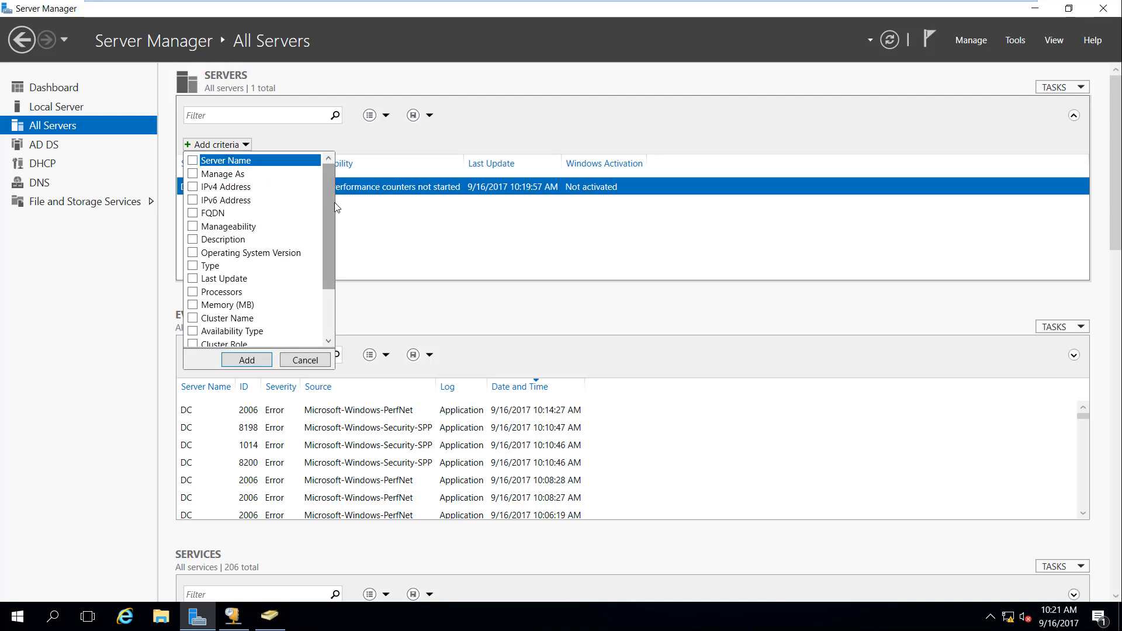
{"action": "scroll", "coordinate": [329, 209], "scroll_direction": "down", "scroll_amount": 2}
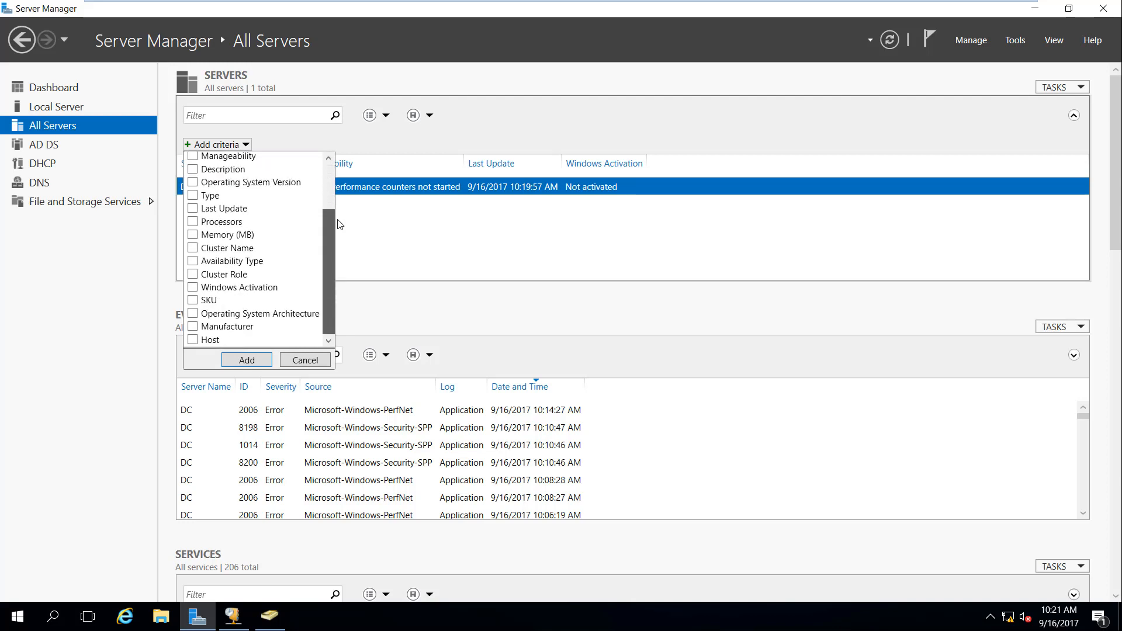
{"action": "scroll", "coordinate": [331, 183], "scroll_direction": "up", "scroll_amount": 2}
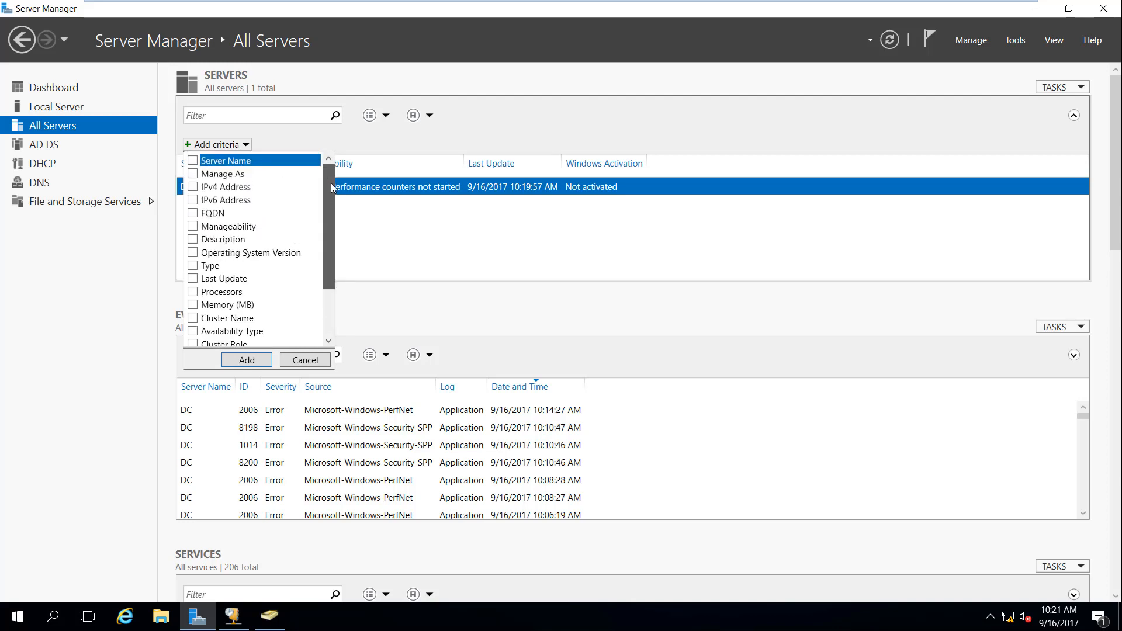
{"action": "left_click", "coordinate": [193, 188]}
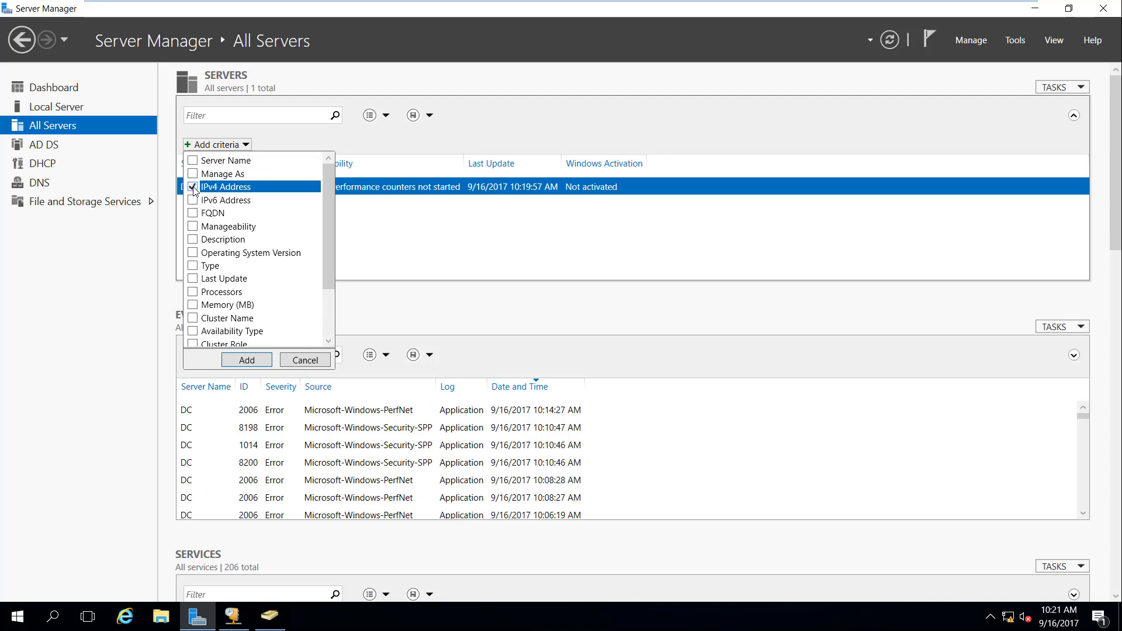
{"action": "left_click", "coordinate": [257, 360]}
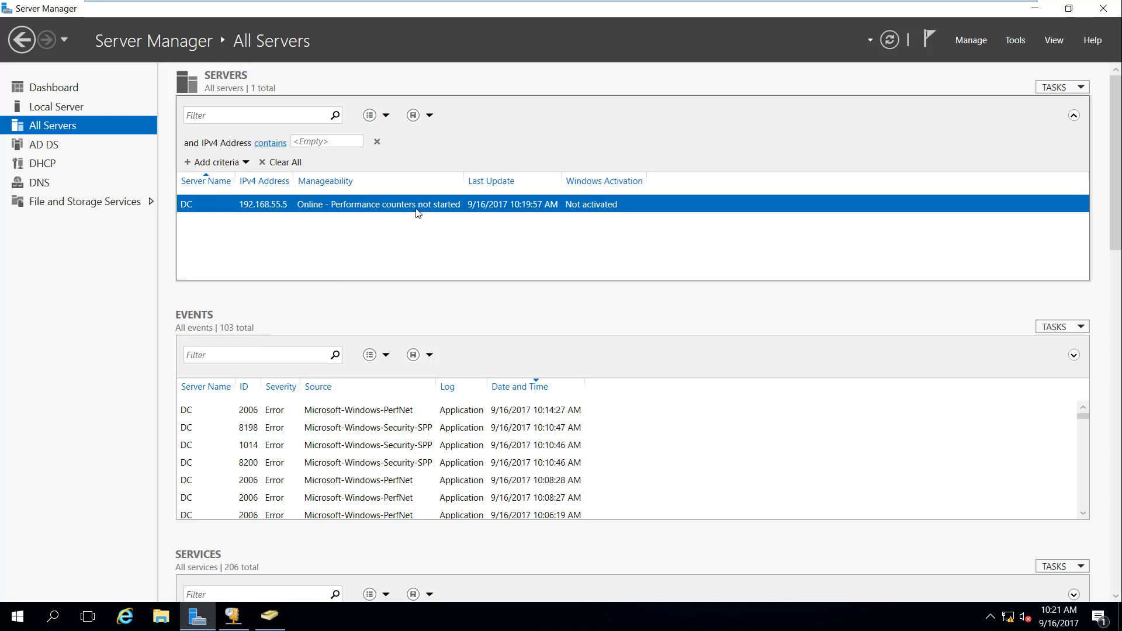
Step: Filter the servers by 'ca', then clear the filter so DC reappears
{"action": "left_click", "coordinate": [254, 114]}
{"action": "type", "text": "ca"}
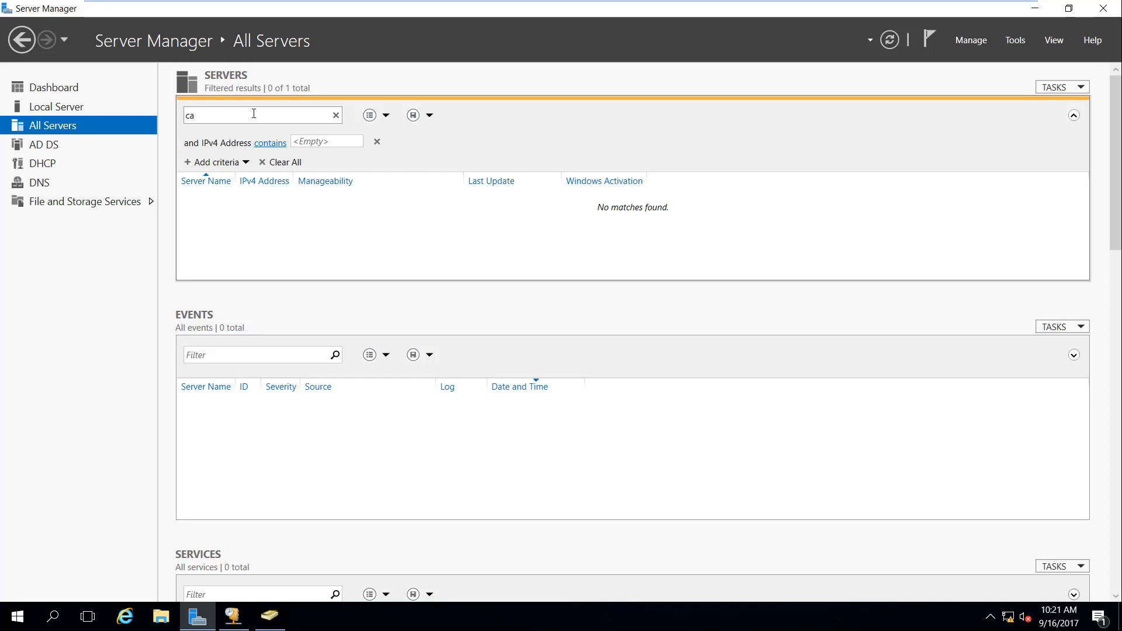
{"action": "key", "text": "BackSpace"}
{"action": "key", "text": "BackSpace"}
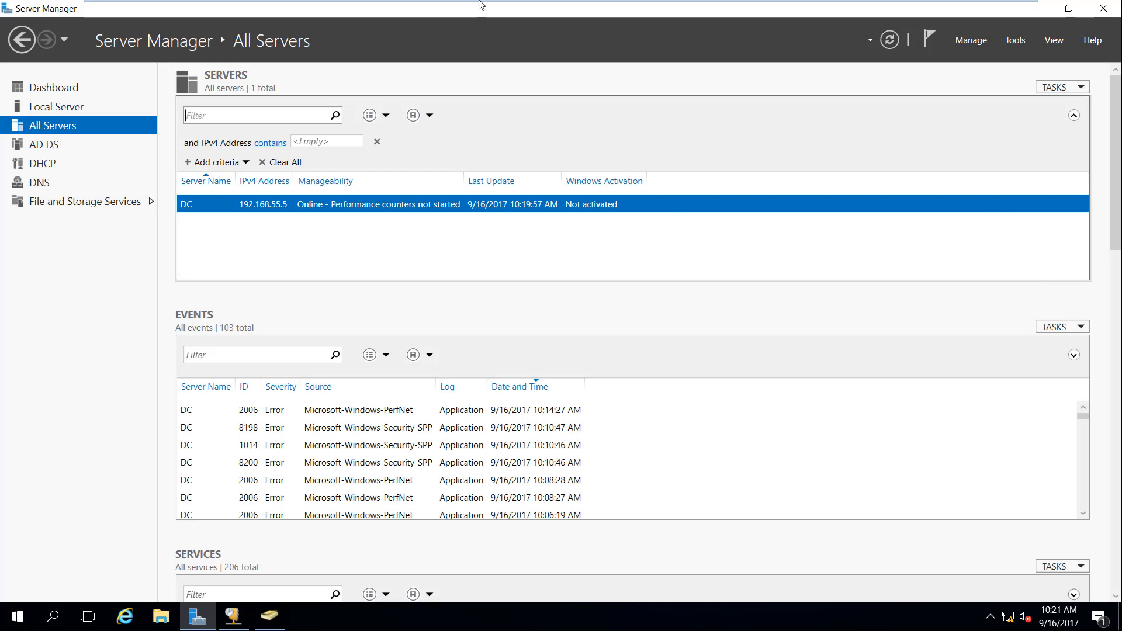
{"action": "mouse_move", "coordinate": [481, 3]}
{"action": "left_click", "coordinate": [1003, 11]}
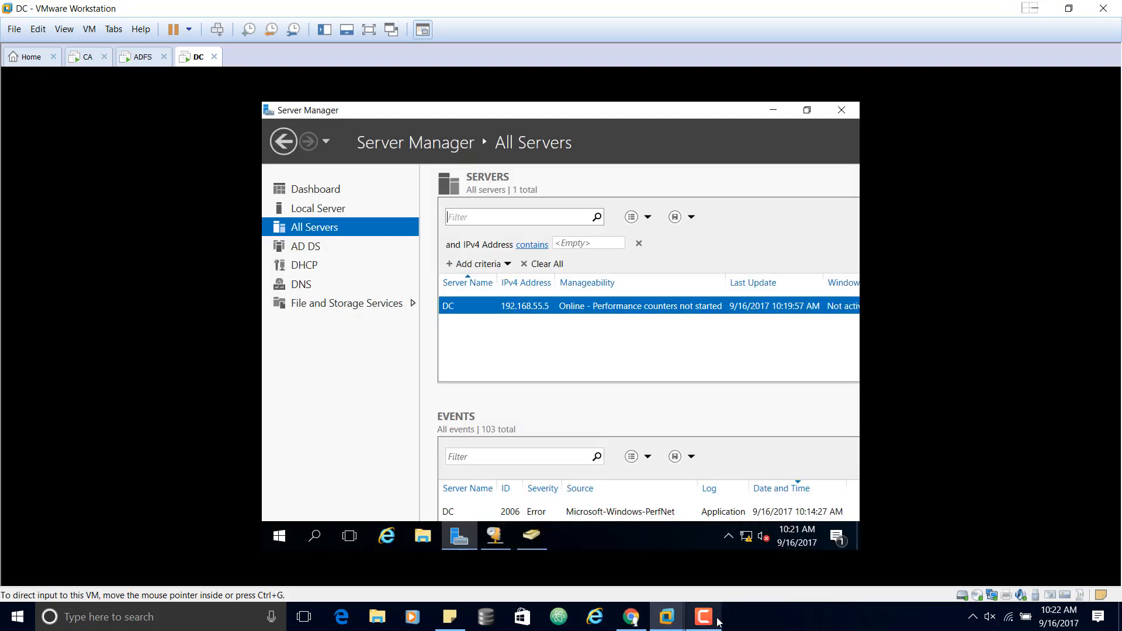
{"action": "left_click", "coordinate": [711, 619]}
{"action": "left_click", "coordinate": [1075, 566]}
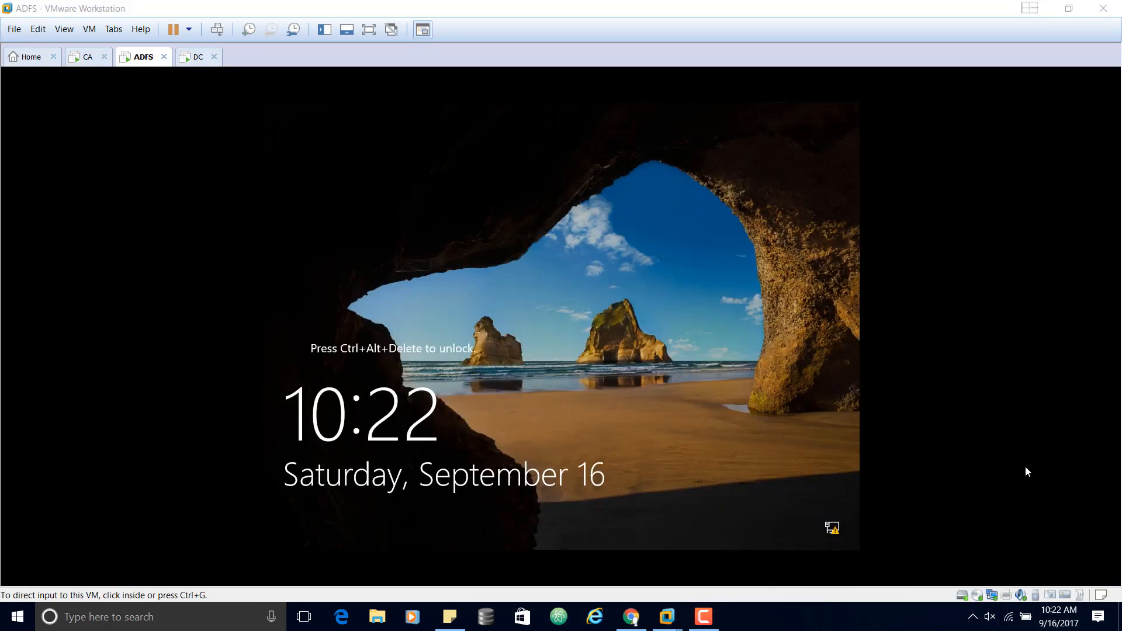
{"action": "left_click", "coordinate": [198, 58]}
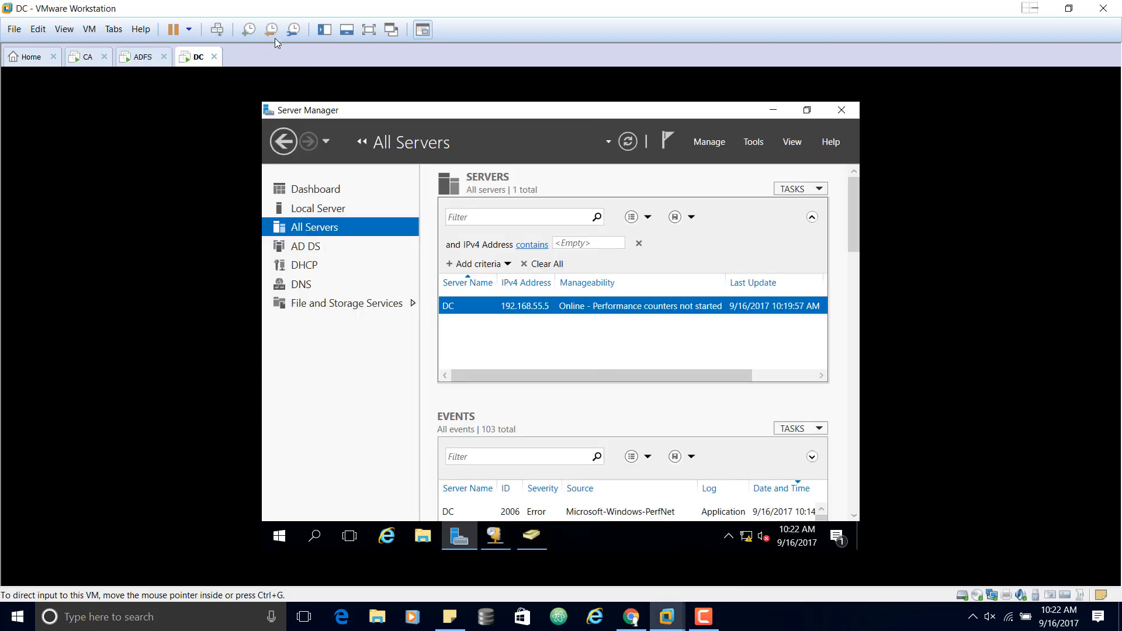
{"action": "left_click", "coordinate": [370, 29]}
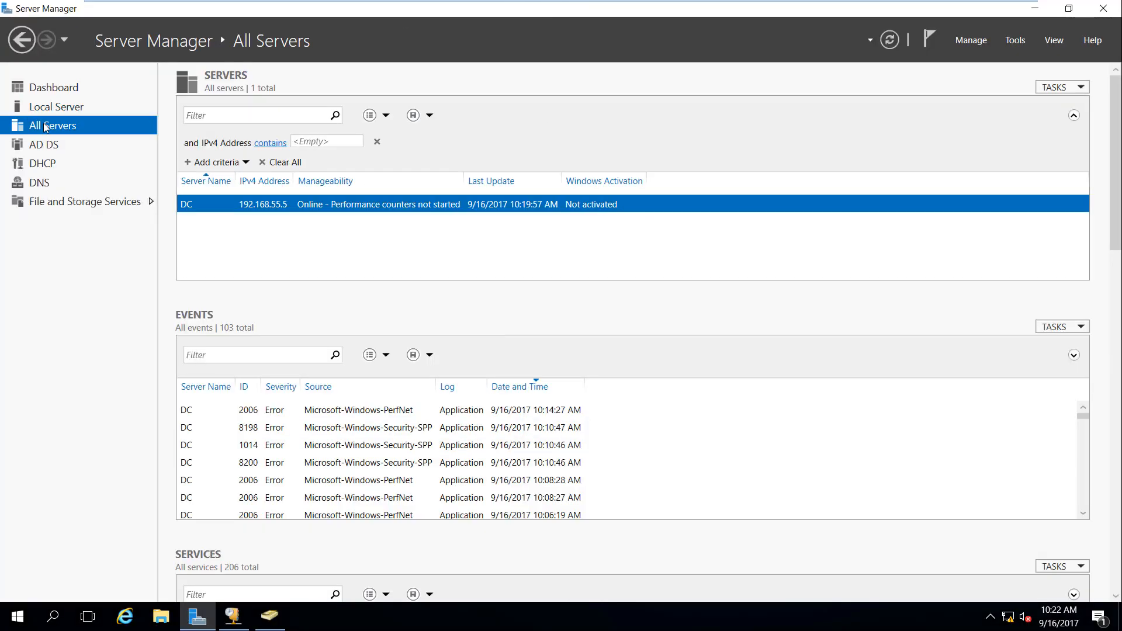
Step: From All Servers' Add Servers, search for 'ca' and add CA to the selected servers
{"action": "right_click", "coordinate": [47, 127]}
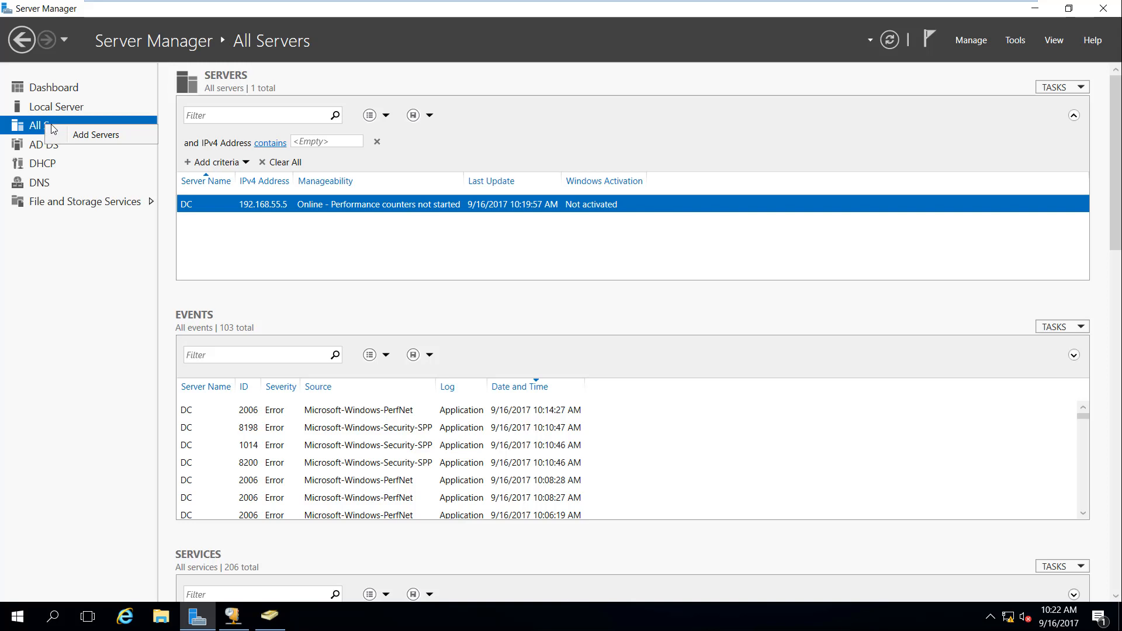
{"action": "left_click", "coordinate": [95, 135]}
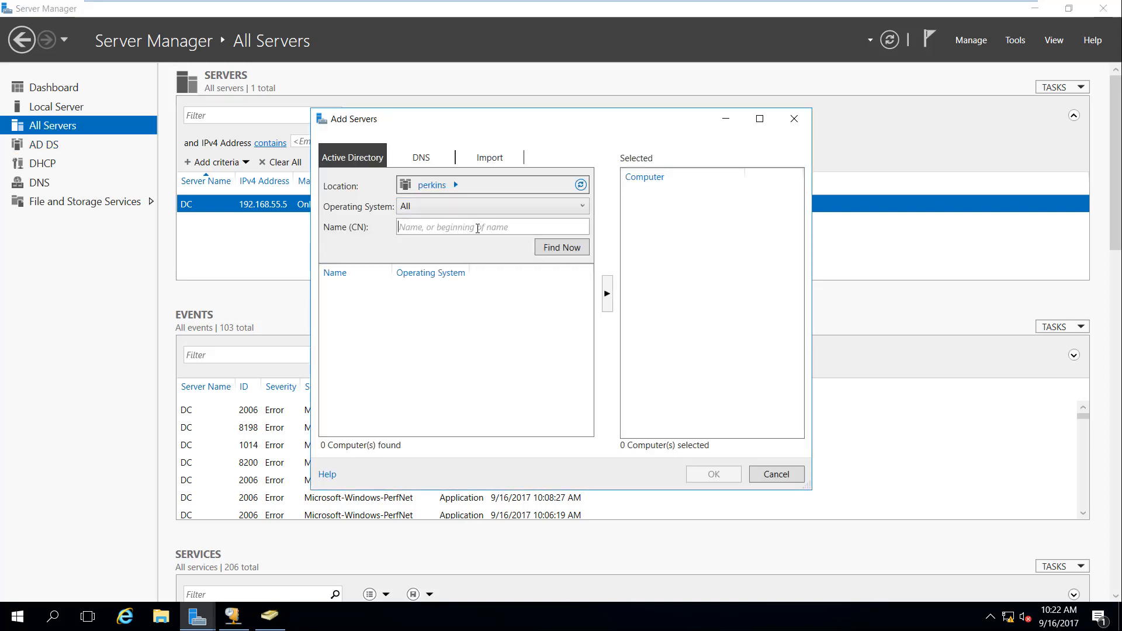
{"action": "left_click", "coordinate": [477, 228]}
{"action": "type", "text": "ca"}
{"action": "left_click", "coordinate": [576, 256]}
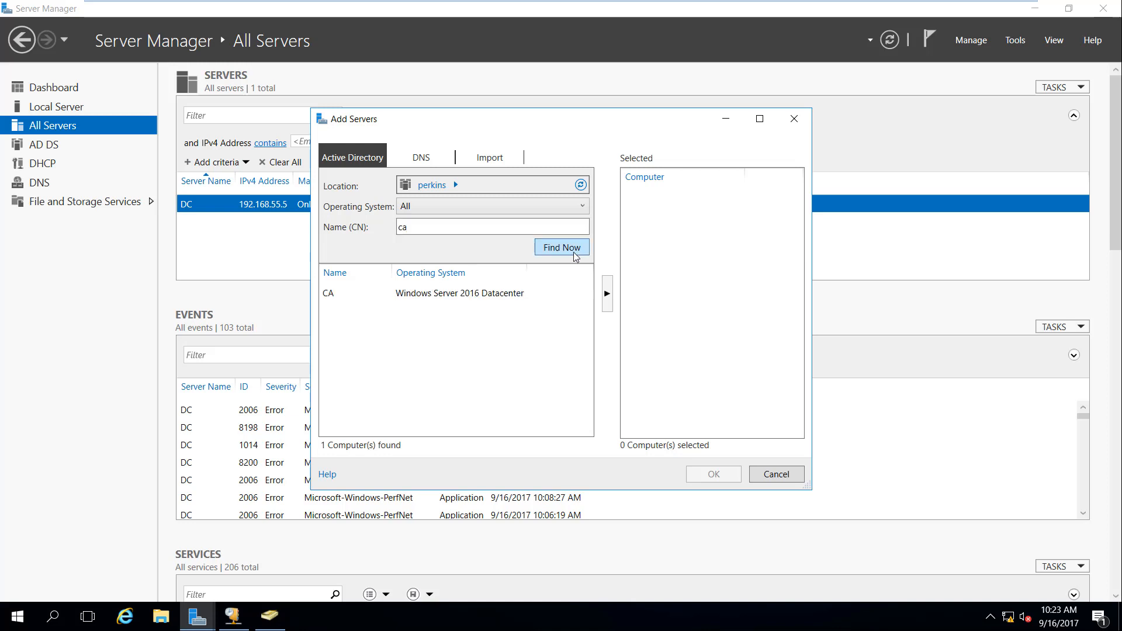
{"action": "left_click", "coordinate": [443, 298]}
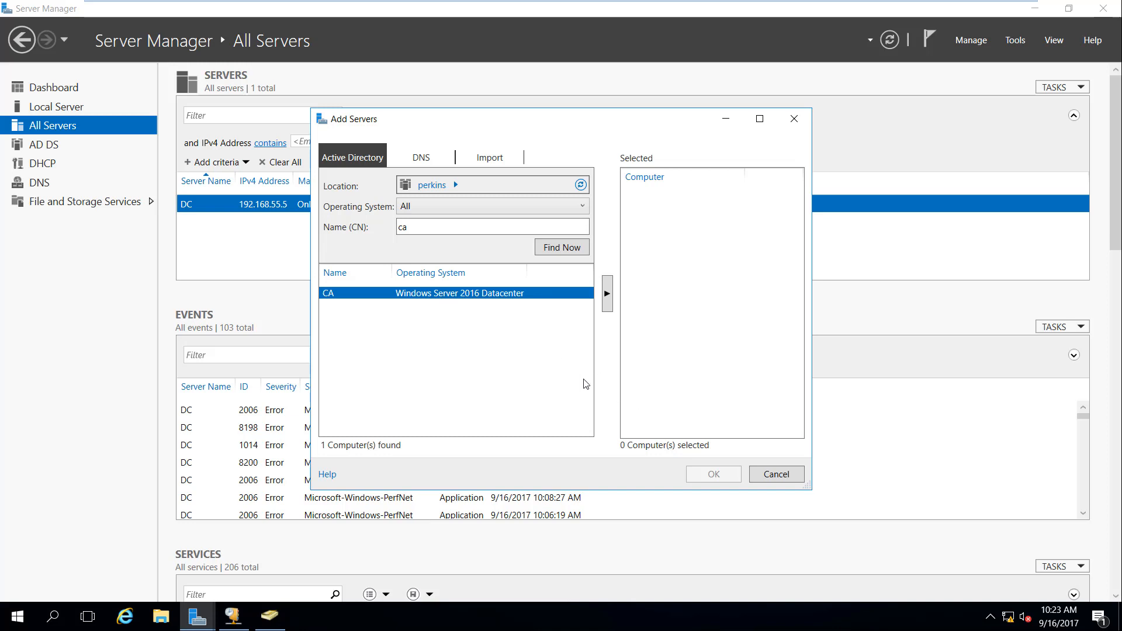
{"action": "left_click", "coordinate": [608, 295]}
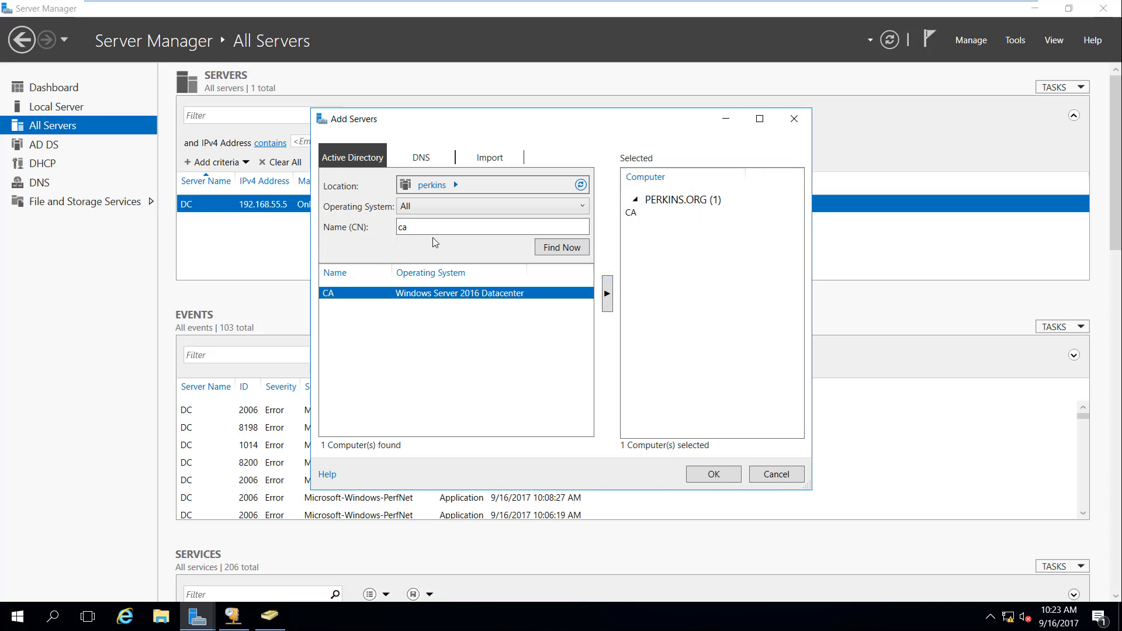
Step: Search for 'adfs', add ADFS as well, and confirm both as managed servers
{"action": "double_click", "coordinate": [416, 228]}
{"action": "type", "text": "a"}
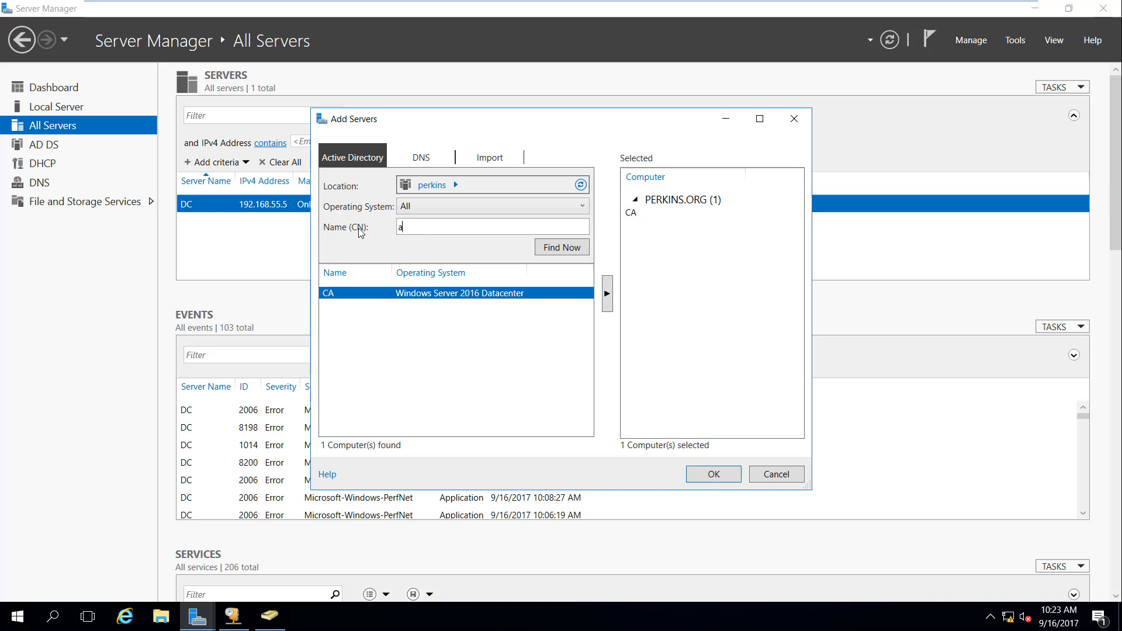
{"action": "type", "text": "dfs"}
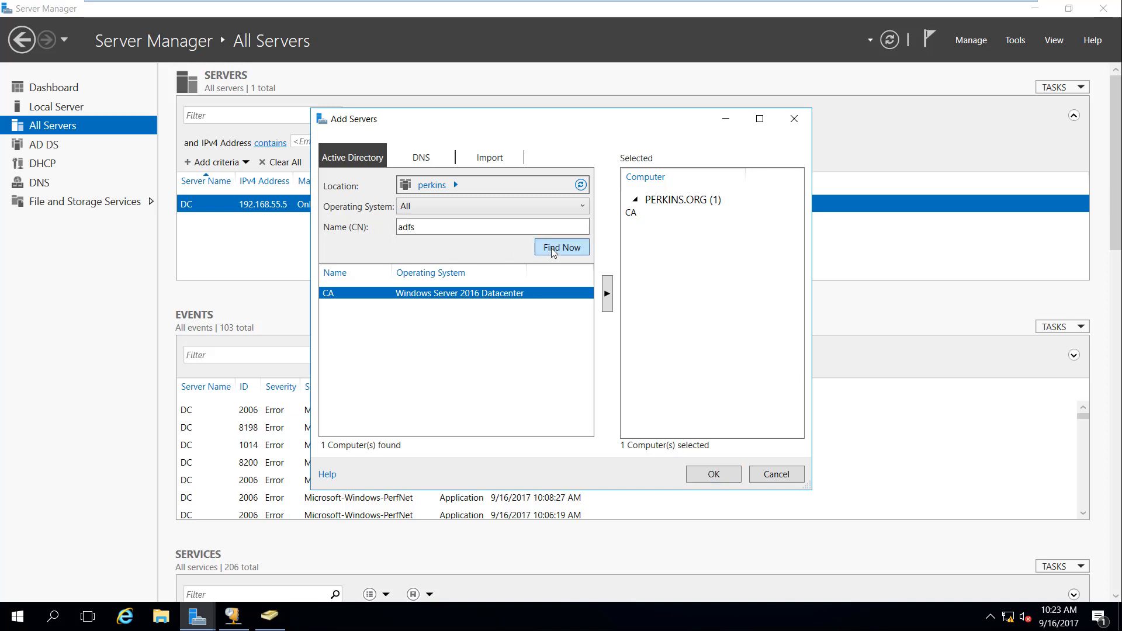
{"action": "left_click", "coordinate": [552, 250]}
{"action": "left_click", "coordinate": [466, 293]}
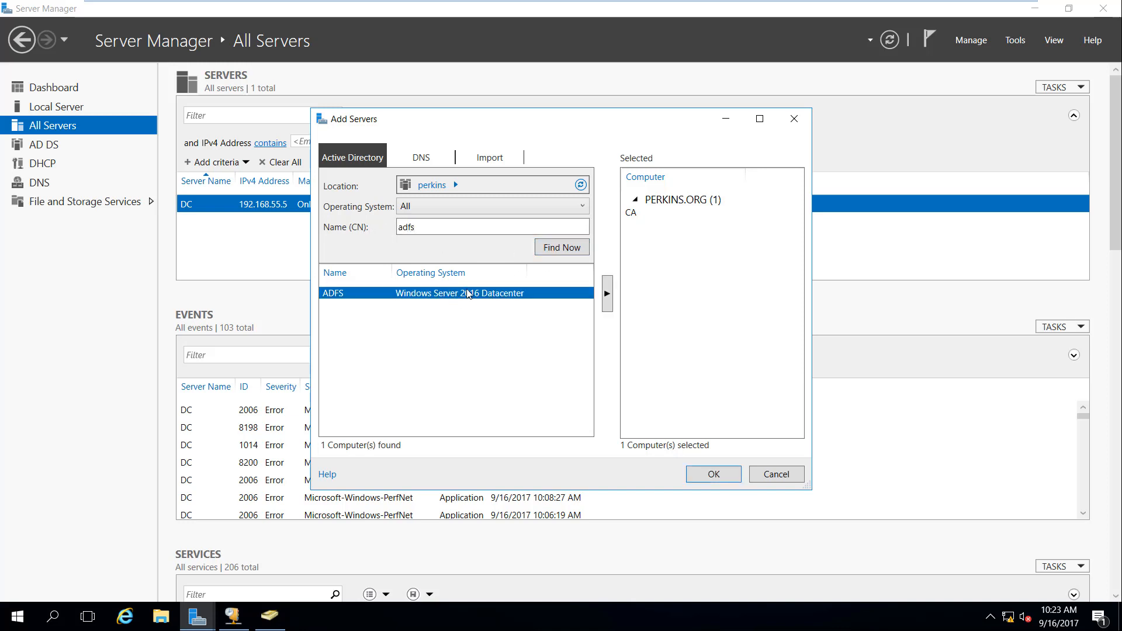
{"action": "left_click", "coordinate": [607, 294]}
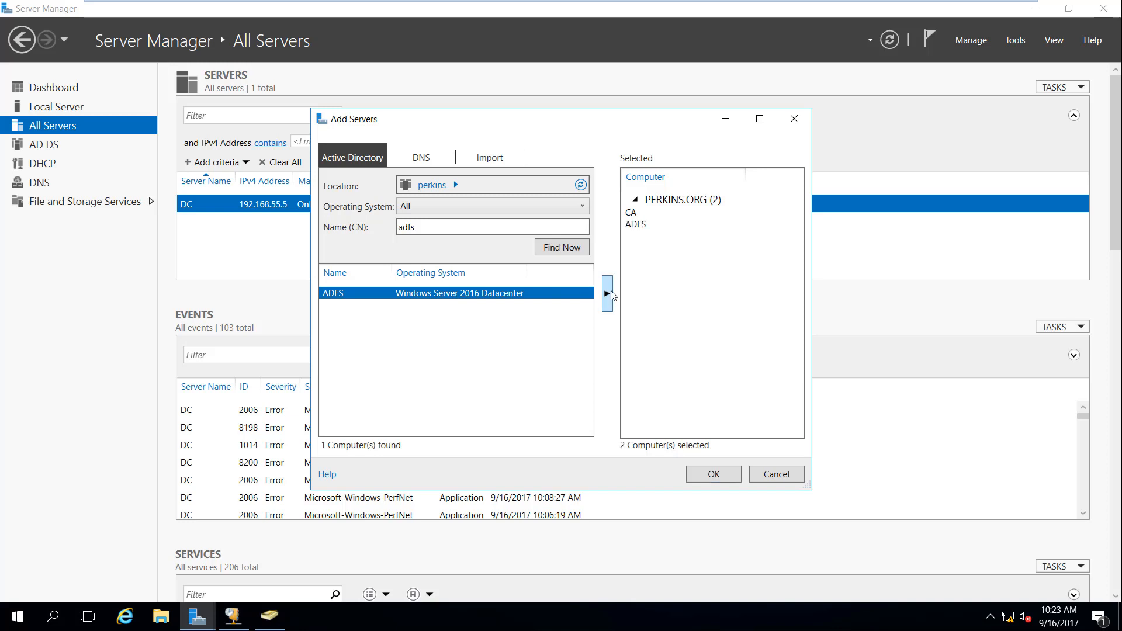
{"action": "left_click", "coordinate": [713, 474]}
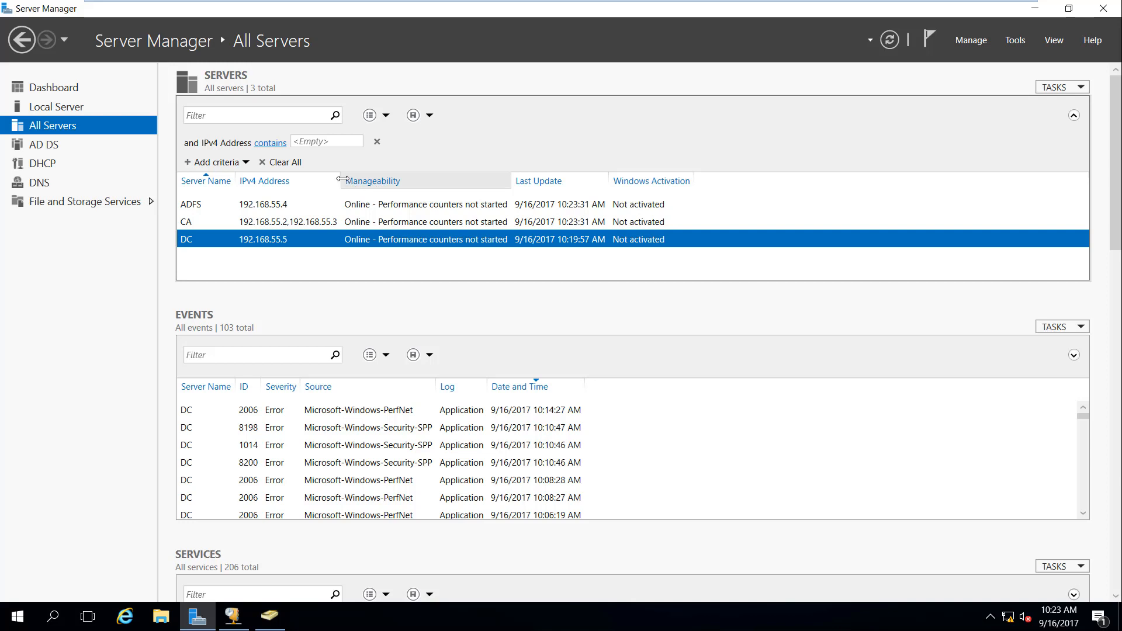
Step: Widen the IPv4 Address column to show CA's full addresses, then bring up ADFS's actions
{"action": "left_click_drag", "start_coordinate": [342, 179], "coordinate": [380, 178]}
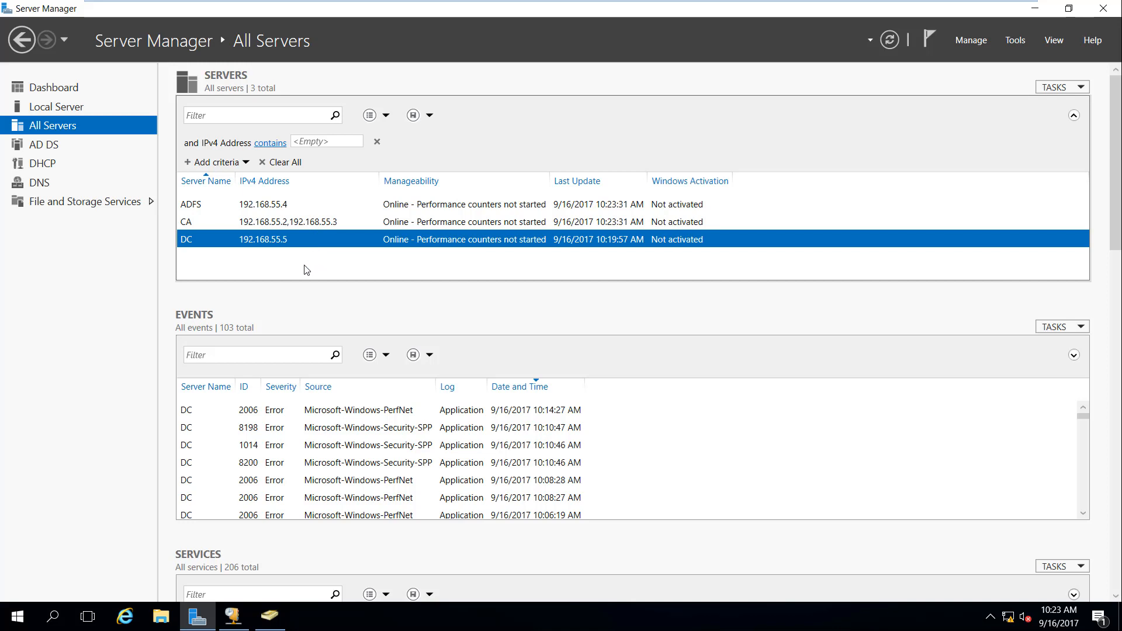
{"action": "right_click", "coordinate": [273, 208]}
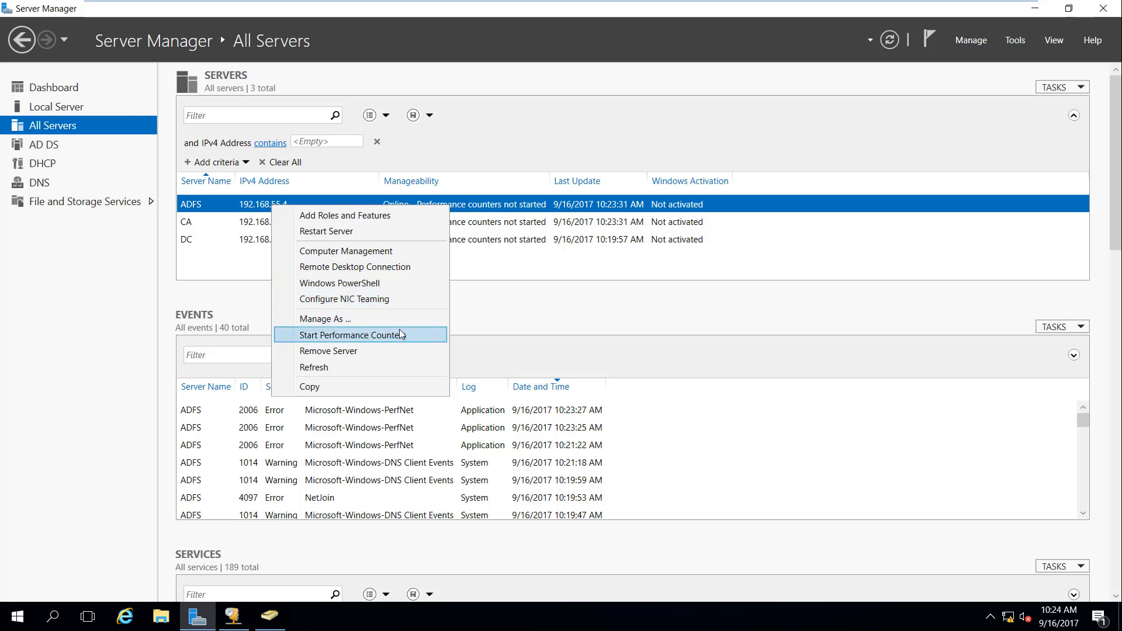
Step: Open a remote Windows PowerShell on ADFS and run ls, cd / and ls to list C:\
{"action": "left_click", "coordinate": [379, 289]}
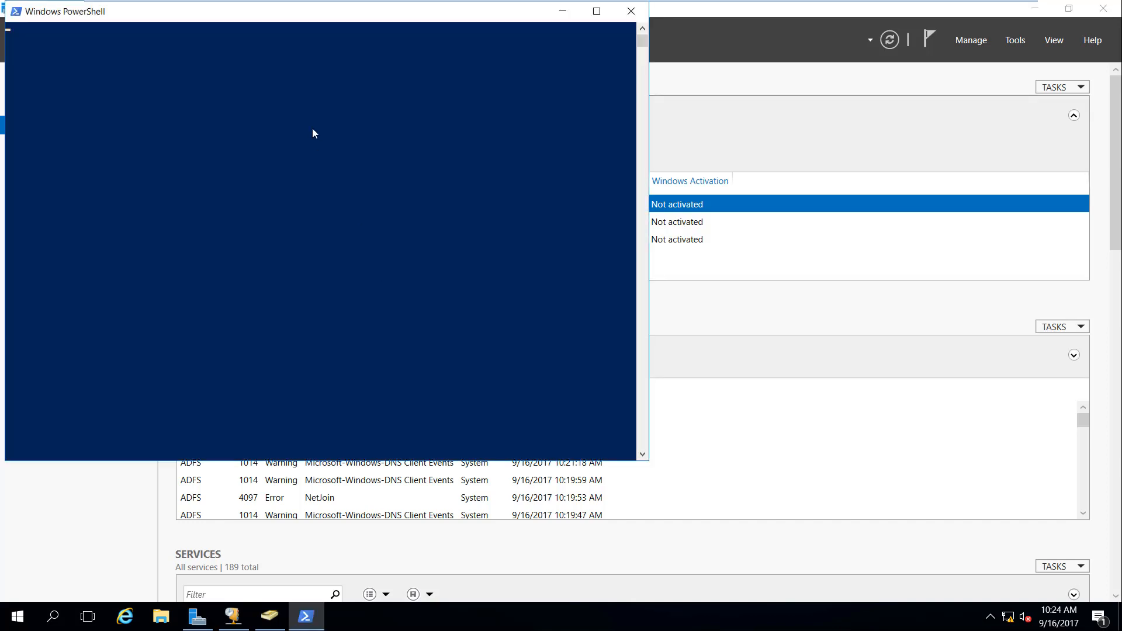
{"action": "left_click_drag", "start_coordinate": [288, 24], "coordinate": [508, 78]}
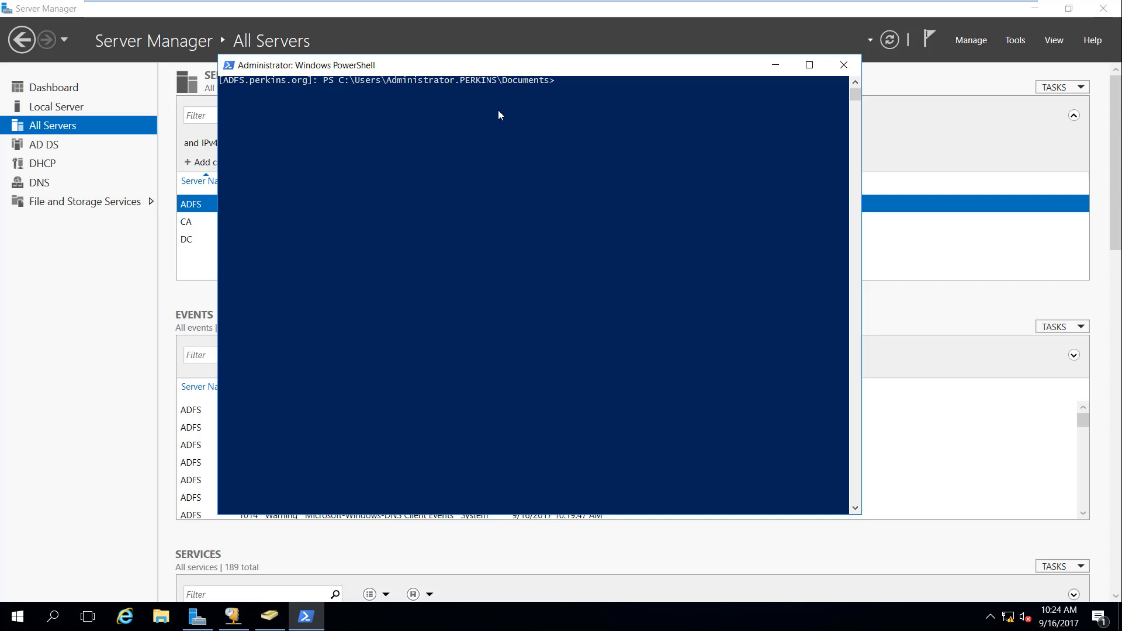
{"action": "type", "text": "ls"}
{"action": "key", "text": "Return"}
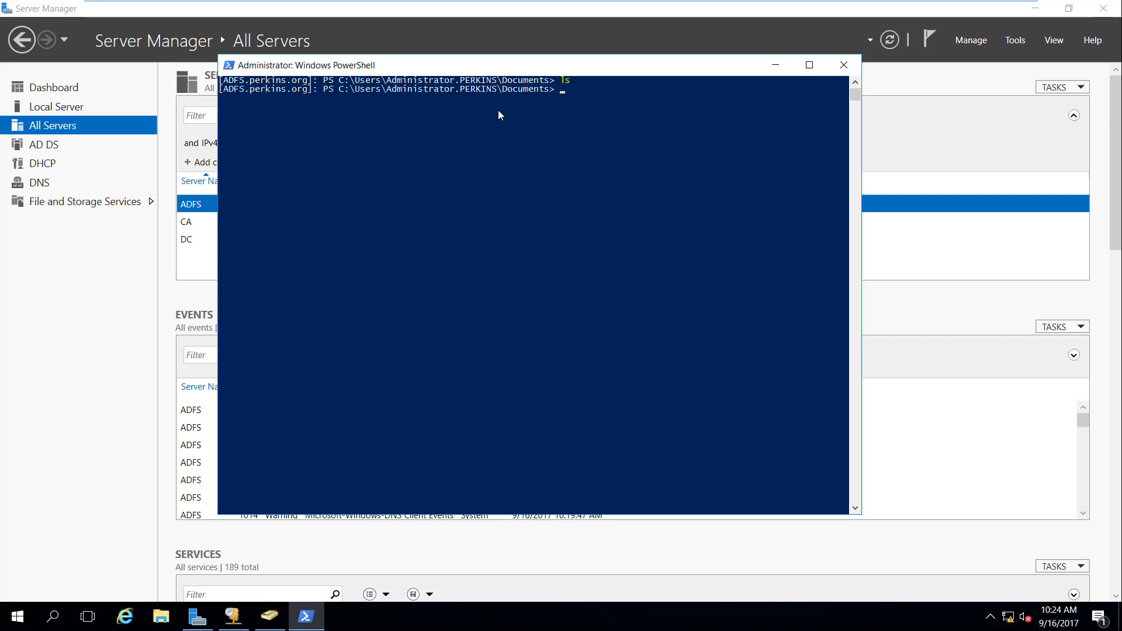
{"action": "type", "text": "cd /"}
{"action": "key", "text": "Return"}
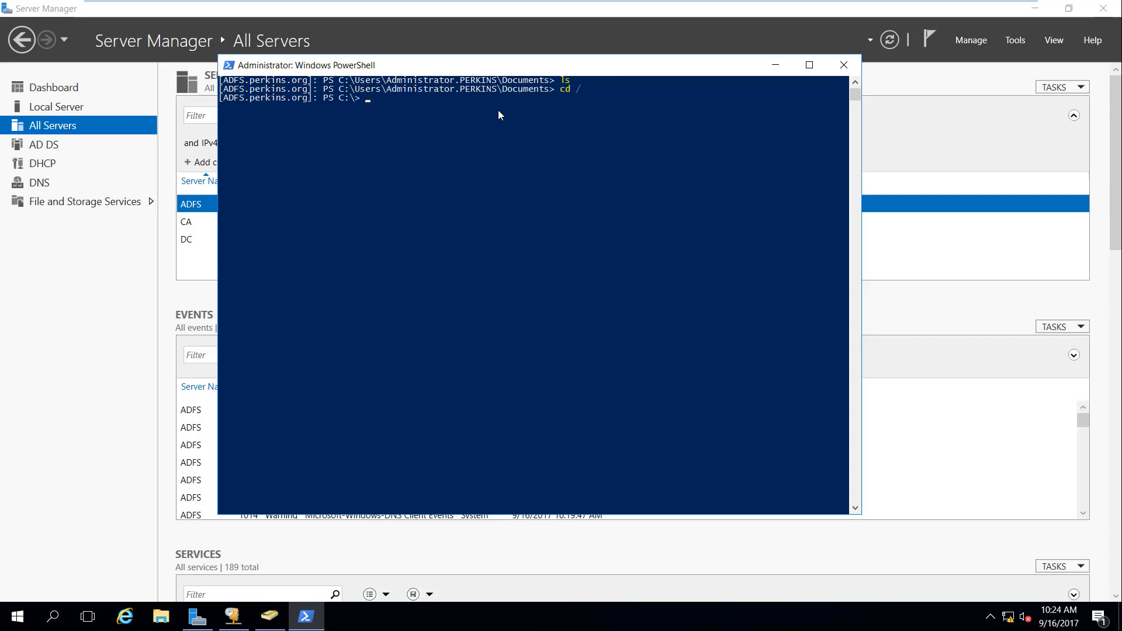
{"action": "type", "text": "ls"}
{"action": "key", "text": "Return"}
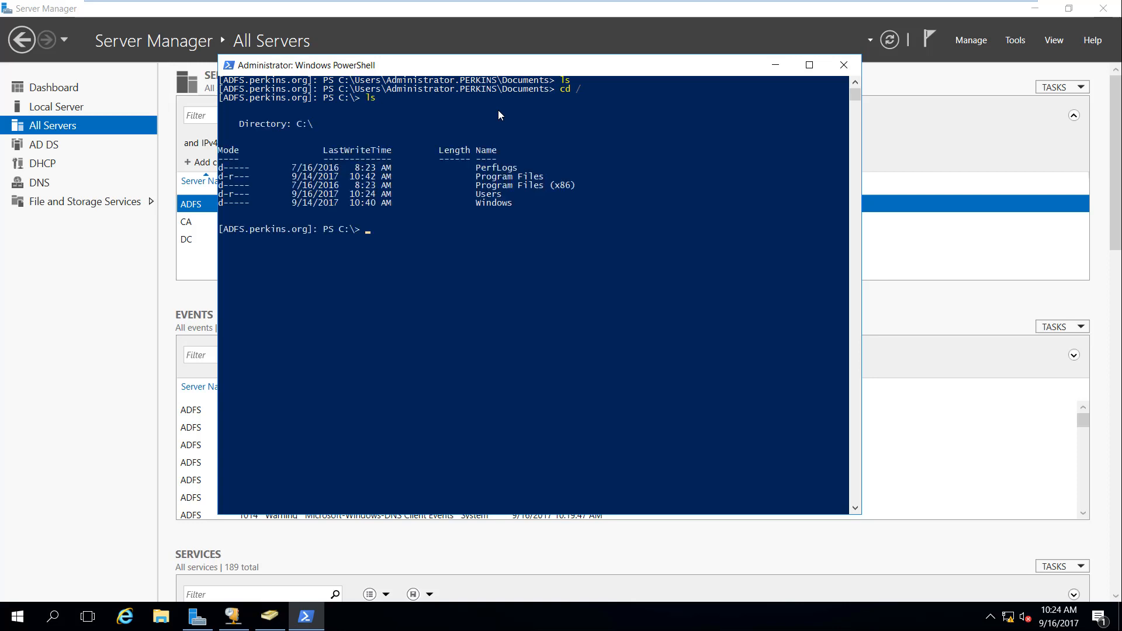